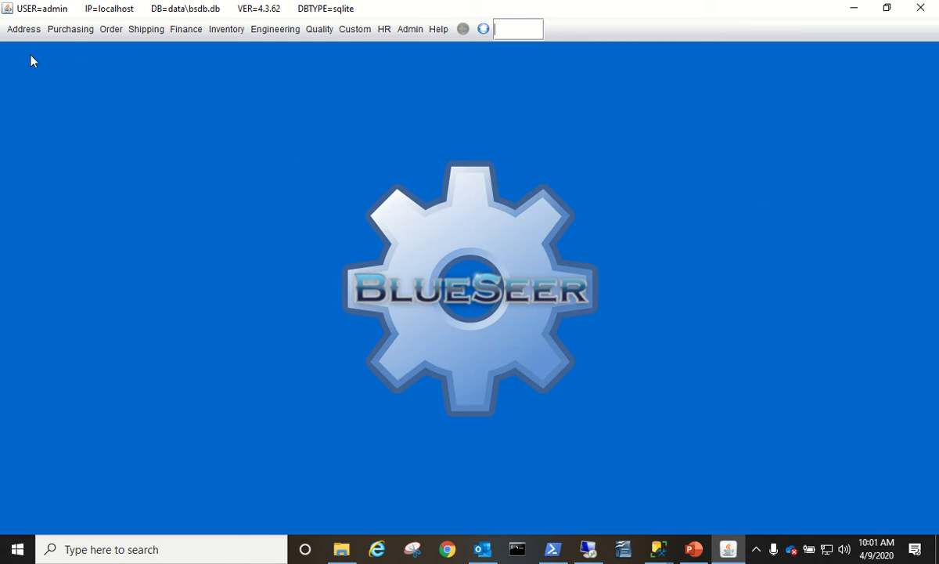
- Start a new record in Vendor Maintenance with a generated vendor code and set its name to "test vendor"
{"action": "left_click", "coordinate": [21, 35]}
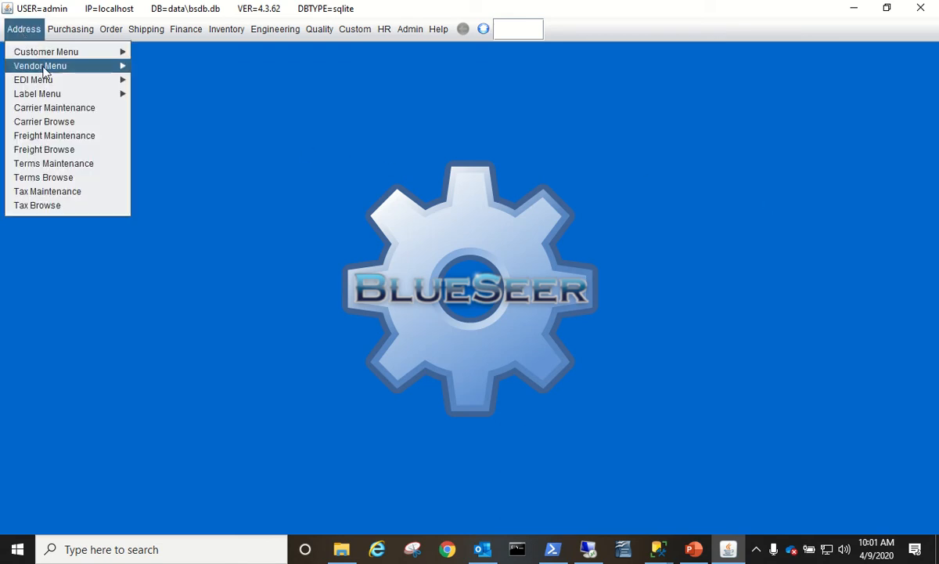
{"action": "mouse_move", "coordinate": [45, 69]}
{"action": "left_click", "coordinate": [155, 70]}
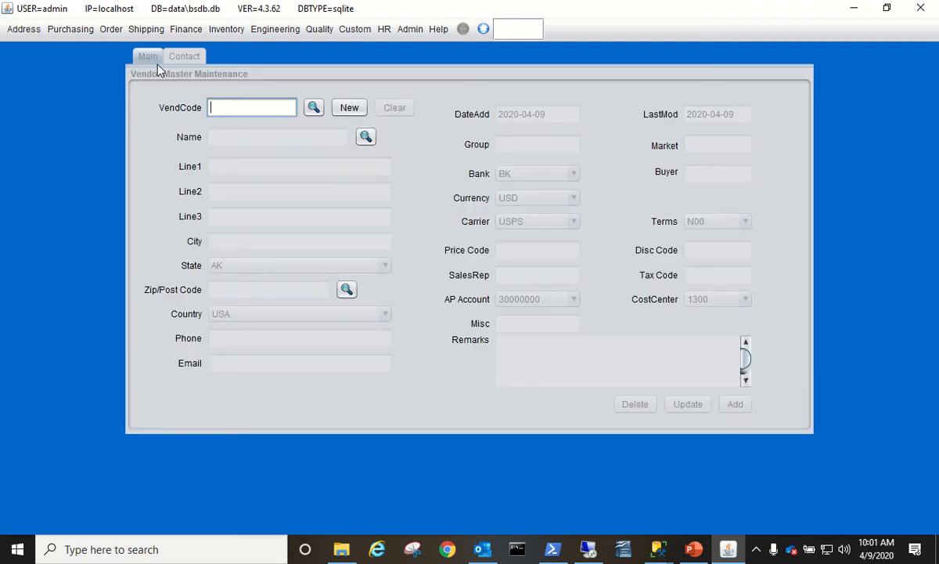
{"action": "left_click", "coordinate": [352, 110]}
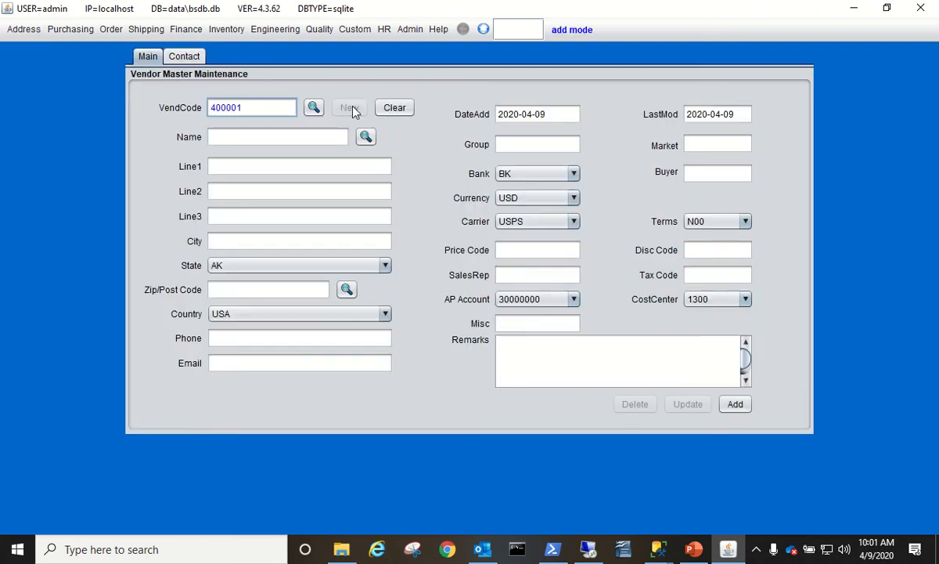
{"action": "left_click", "coordinate": [281, 138]}
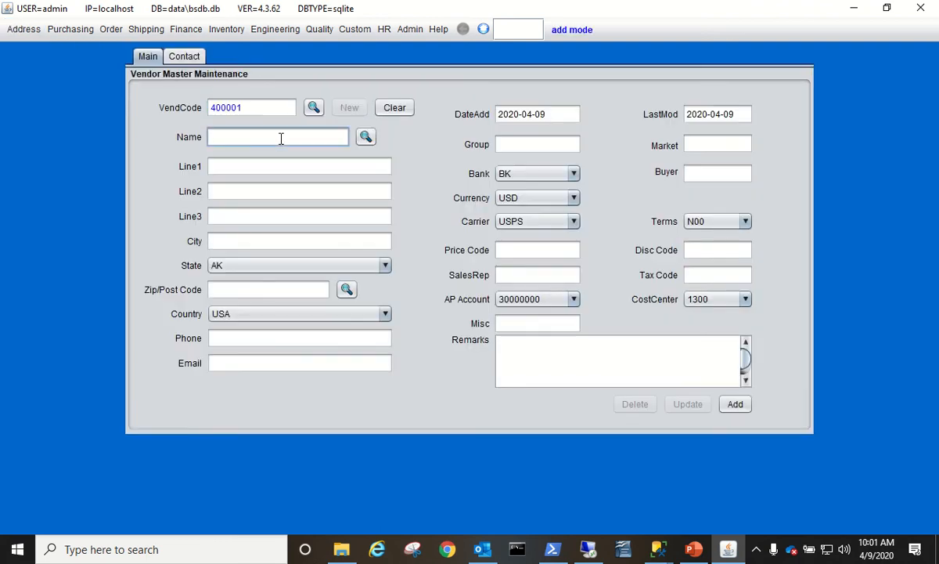
{"action": "type", "text": "test vendor"}
- Fill address lines 1 and 2 of the vendor record with "blah"
{"action": "key", "text": "Tab"}
{"action": "key", "text": "Tab"}
{"action": "type", "text": "blah"}
{"action": "key", "text": "Tab"}
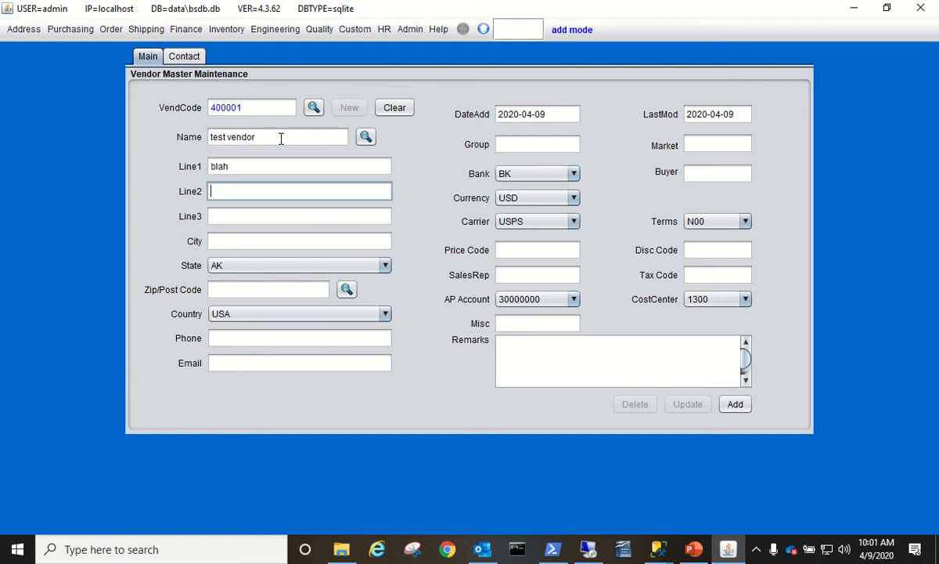
{"action": "type", "text": "blah"}
{"action": "key", "text": "Tab"}
- Set the vendor's city to "some city", state to SC and postal code to 55555, and add the record
{"action": "key", "text": "Tab"}
{"action": "type", "text": "som"}
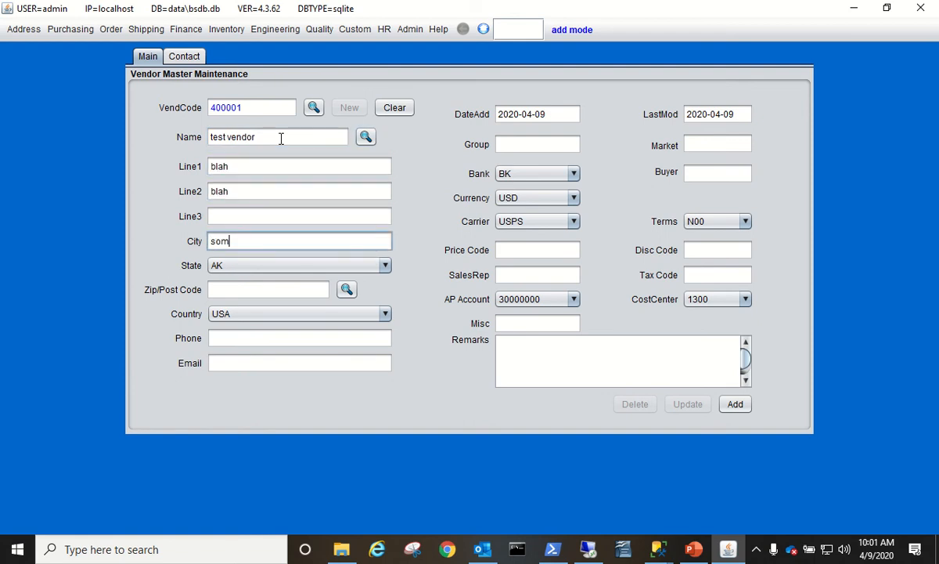
{"action": "type", "text": "e city"}
{"action": "key", "text": "Tab"}
{"action": "key", "text": "s"}
{"action": "key", "text": "Tab"}
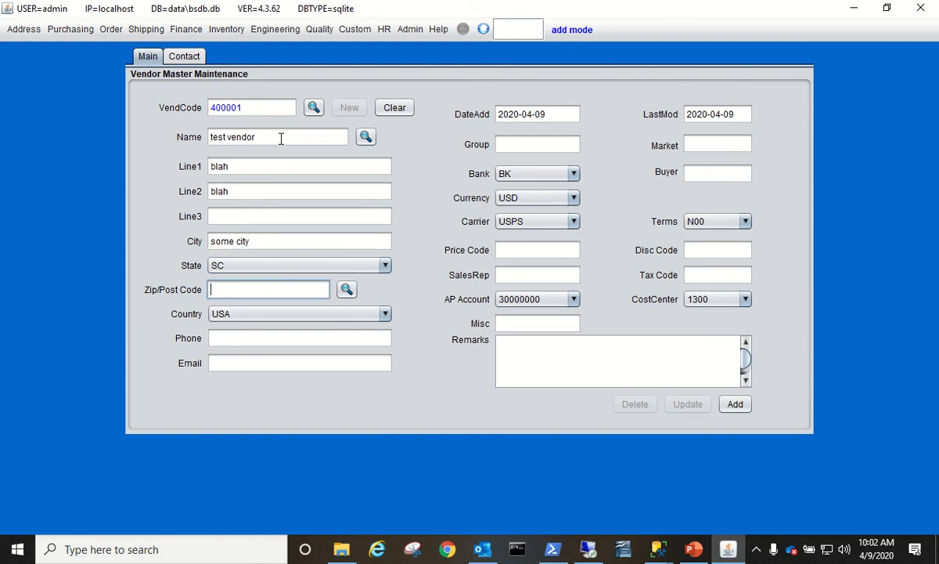
{"action": "type", "text": "55555"}
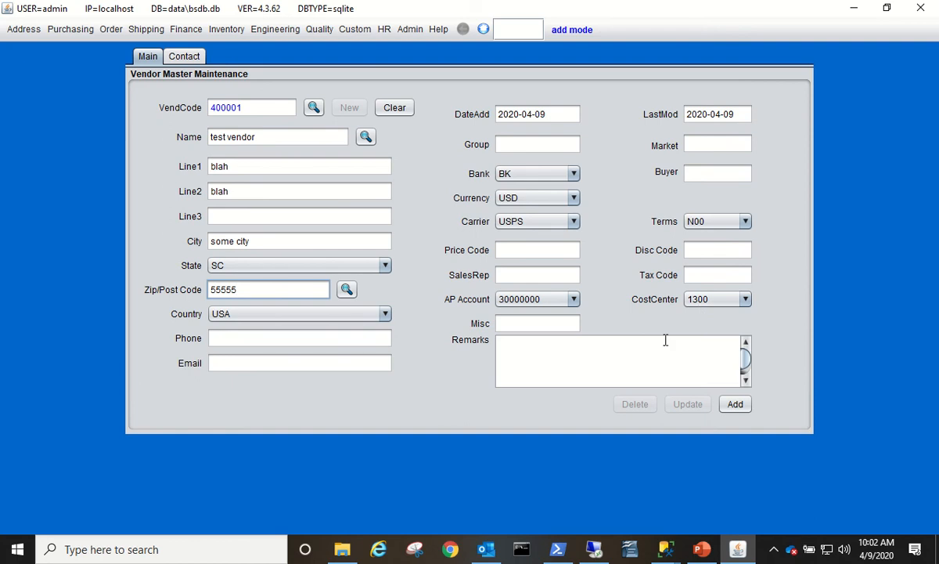
{"action": "left_click", "coordinate": [736, 405]}
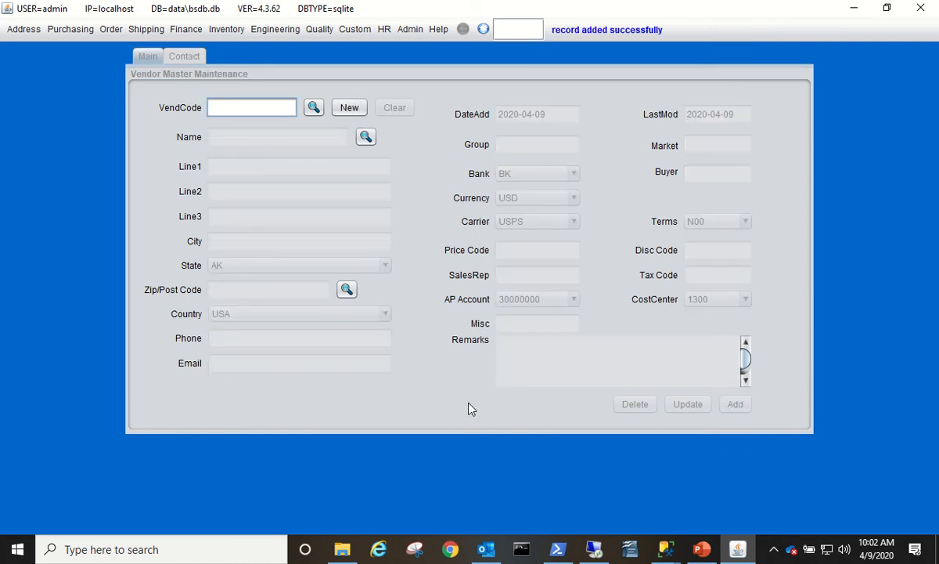
- Start a new record in Item Maintenance with a generated part number and the description "my test item"
{"action": "left_click", "coordinate": [227, 30]}
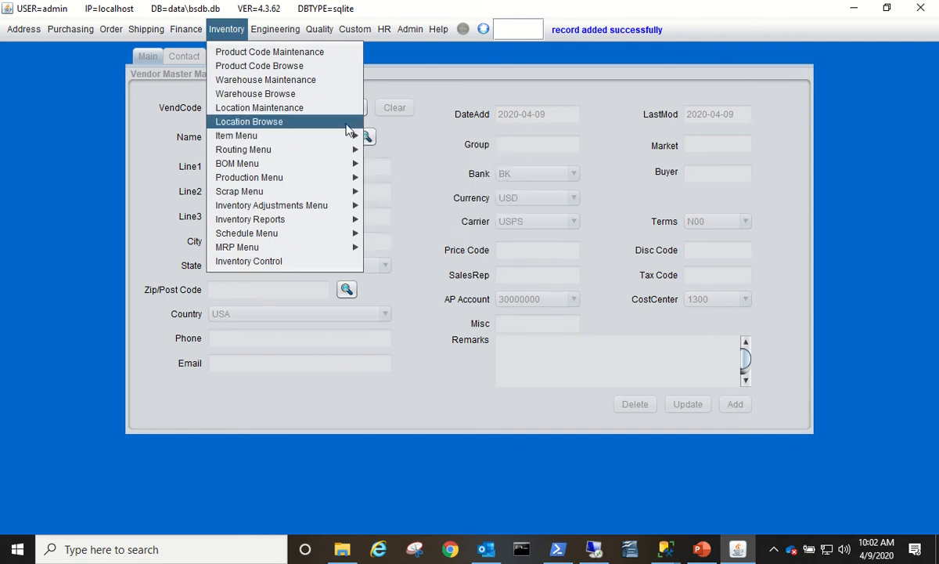
{"action": "mouse_move", "coordinate": [357, 135]}
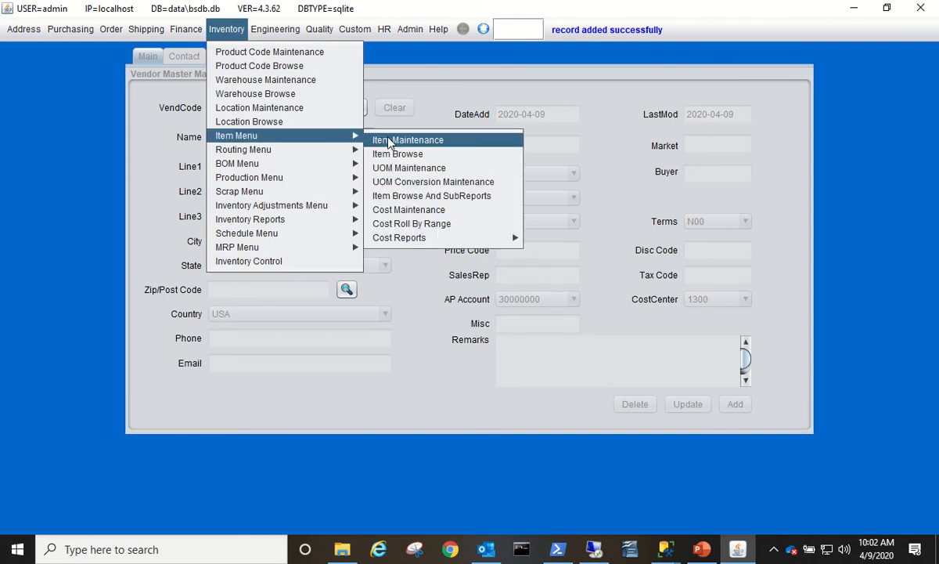
{"action": "left_click", "coordinate": [389, 141]}
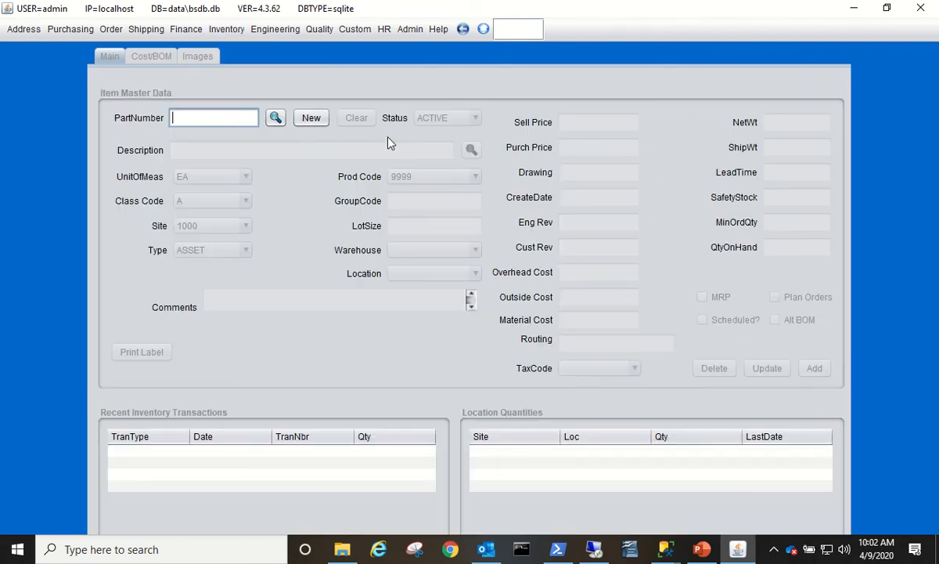
{"action": "left_click", "coordinate": [310, 118]}
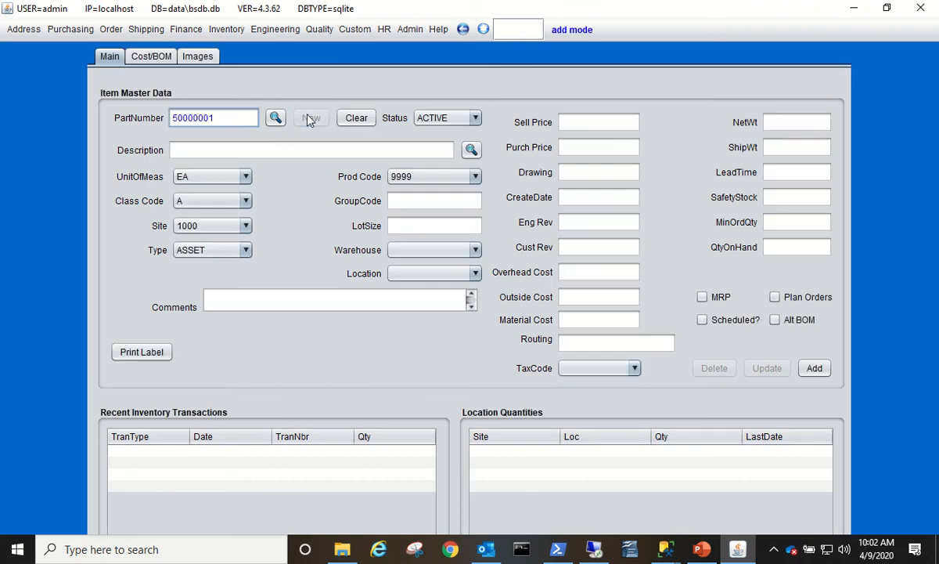
{"action": "left_click", "coordinate": [237, 152]}
{"action": "type", "text": "my test item"}
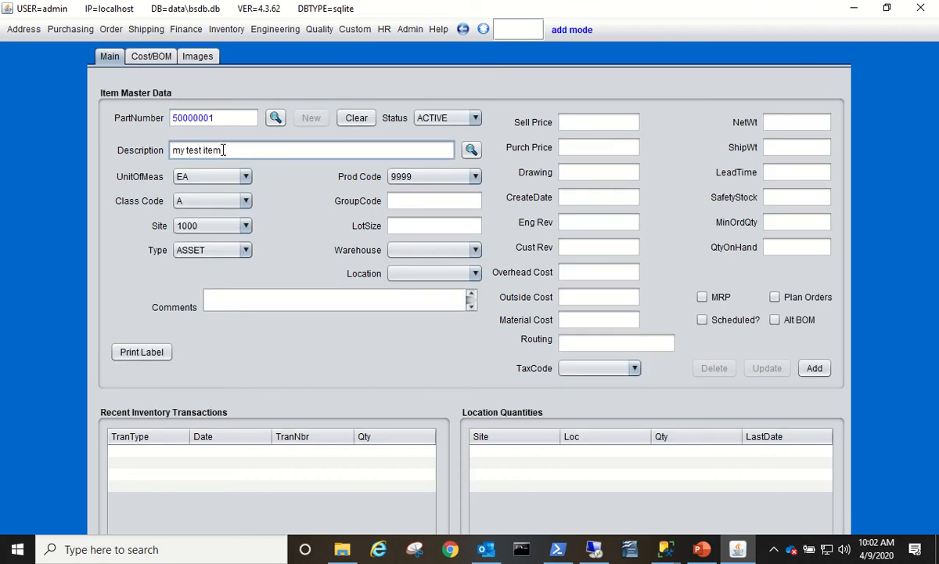
- Set the item's class code to P and purchase price to 5.00, and add the item record
{"action": "left_click", "coordinate": [210, 205]}
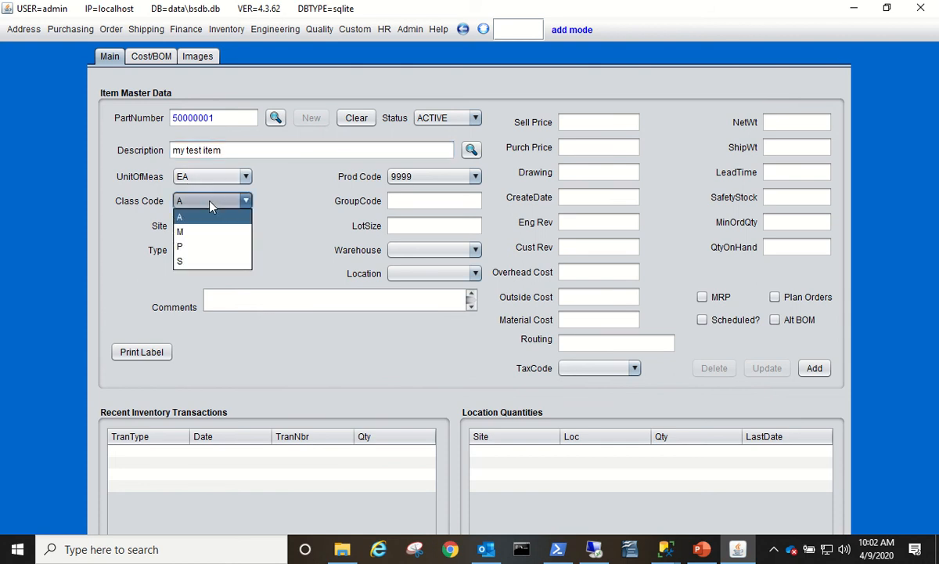
{"action": "left_click", "coordinate": [196, 247]}
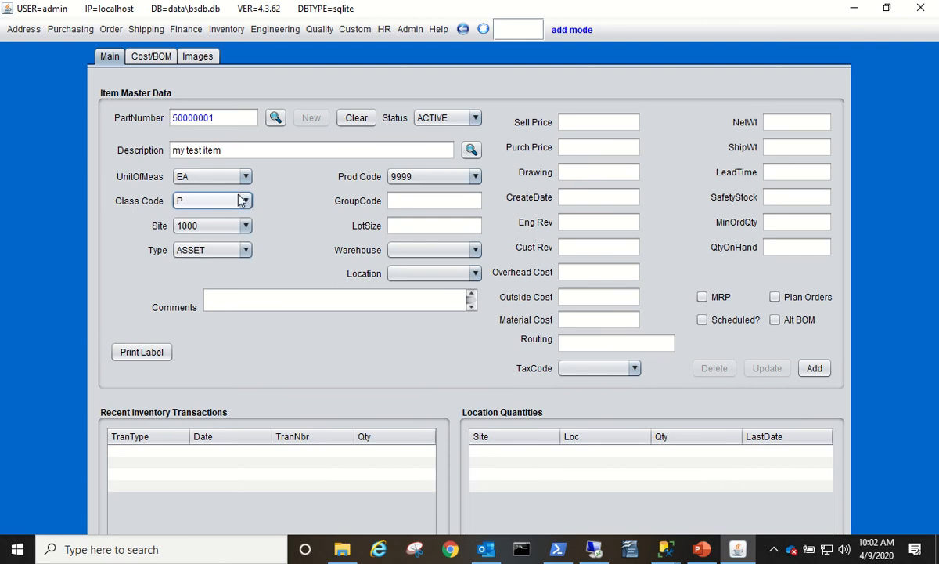
{"action": "left_click", "coordinate": [594, 148]}
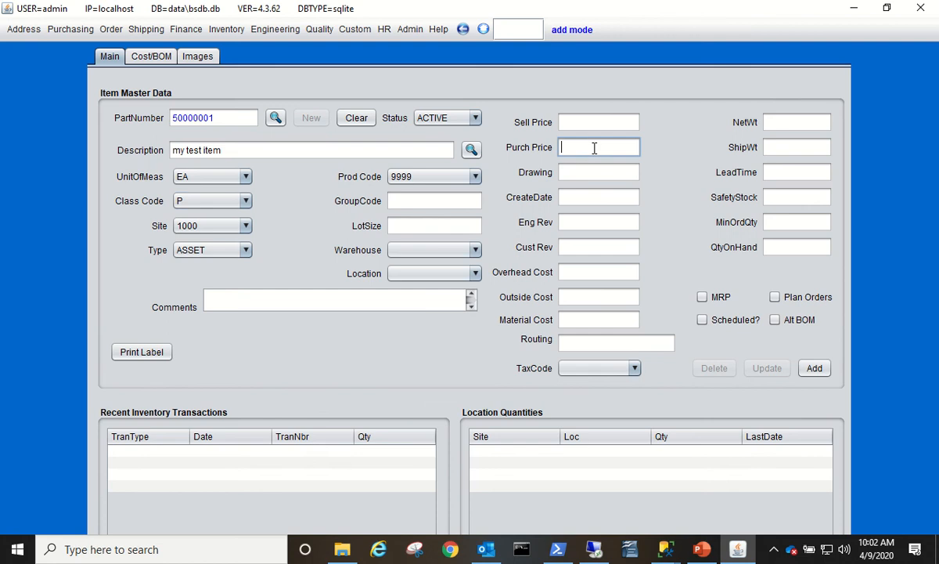
{"action": "type", "text": "5.00"}
{"action": "left_click", "coordinate": [815, 371]}
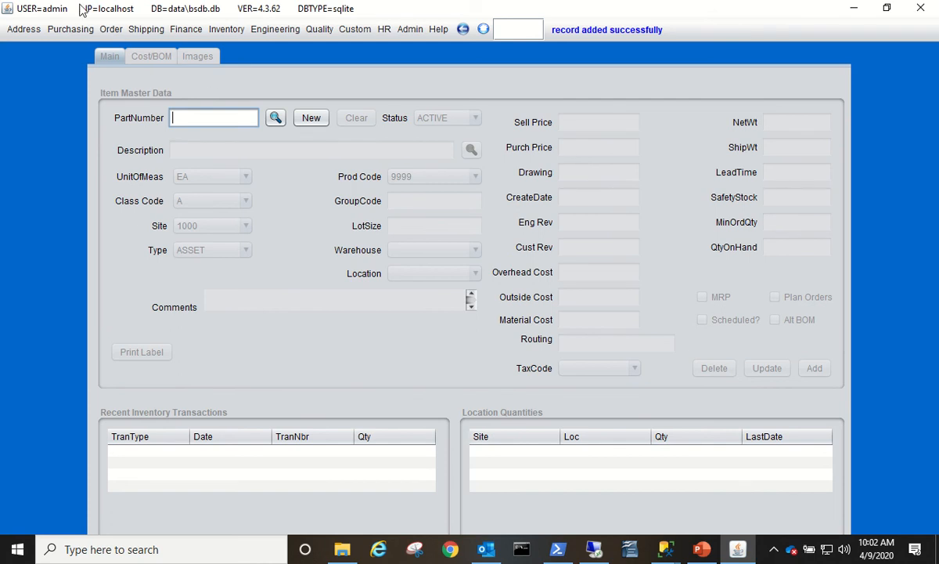
- Start a new purchase order in Purchase Order Maintenance and assign it to the test vendor
{"action": "left_click", "coordinate": [69, 31]}
{"action": "left_click", "coordinate": [79, 53]}
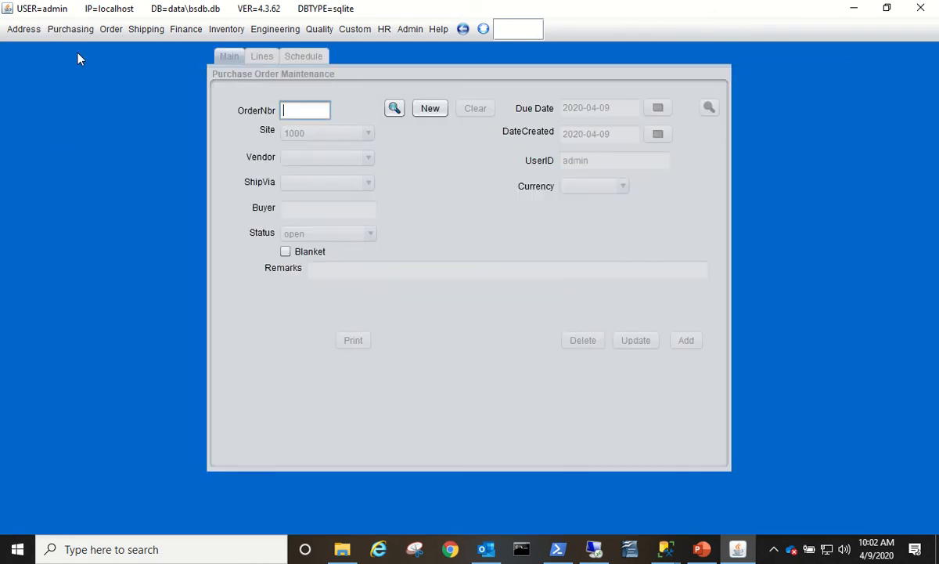
{"action": "left_click", "coordinate": [427, 110]}
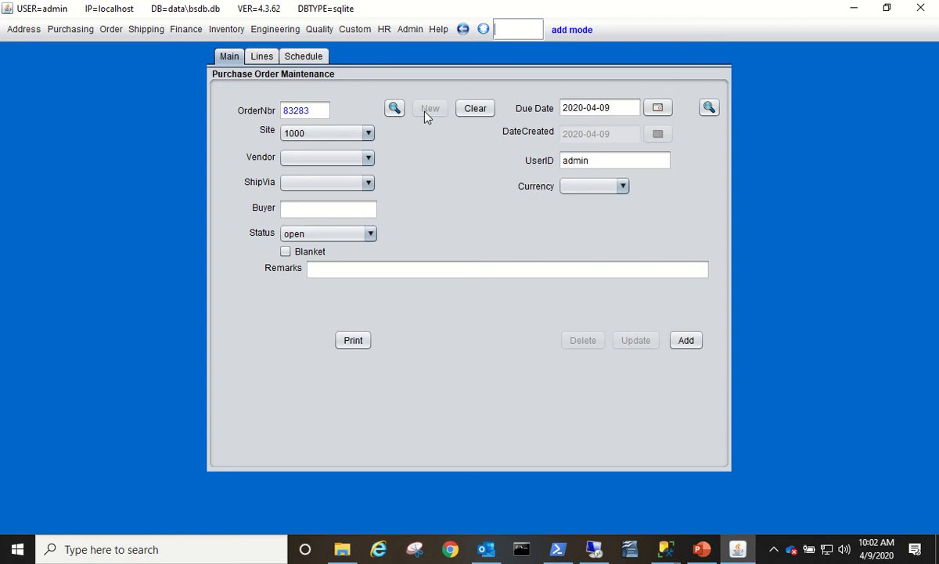
{"action": "left_click", "coordinate": [368, 159]}
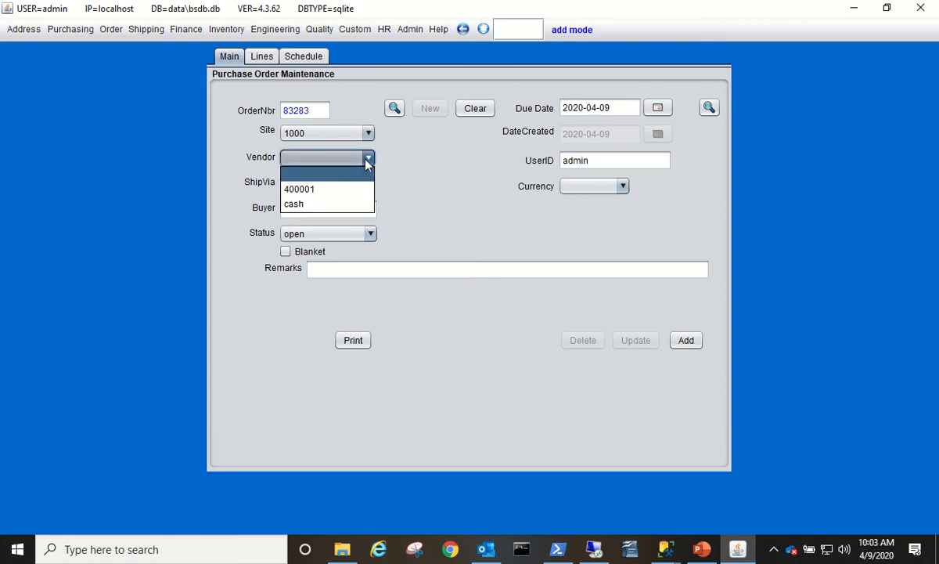
{"action": "left_click", "coordinate": [301, 185]}
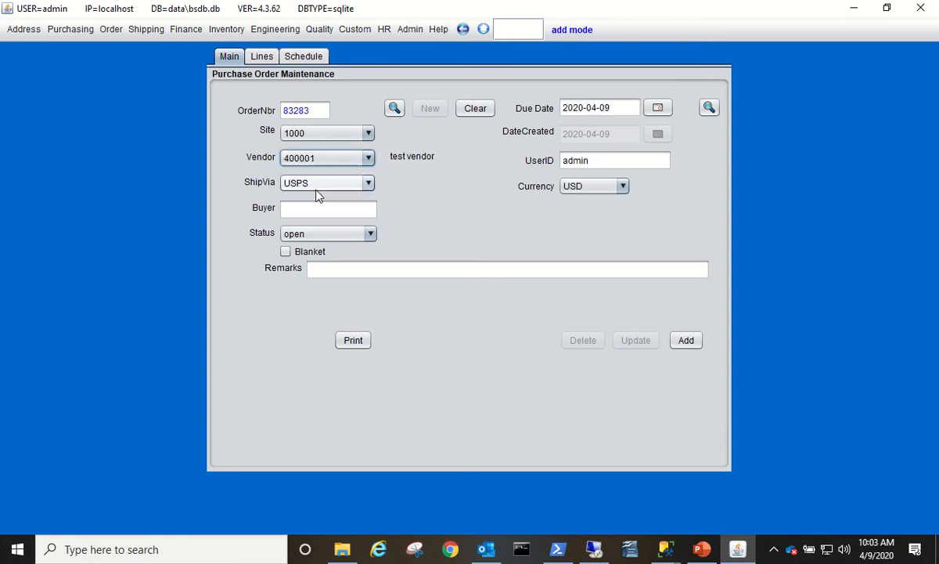
- Add an order line for "my test item" with quantity 10, and save the purchase order
{"action": "left_click", "coordinate": [263, 59]}
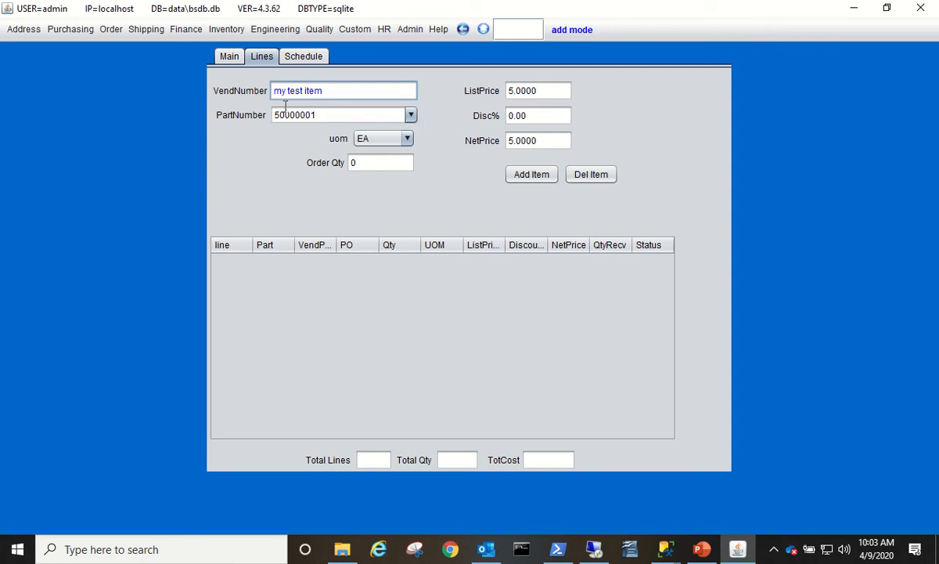
{"action": "left_click", "coordinate": [369, 162]}
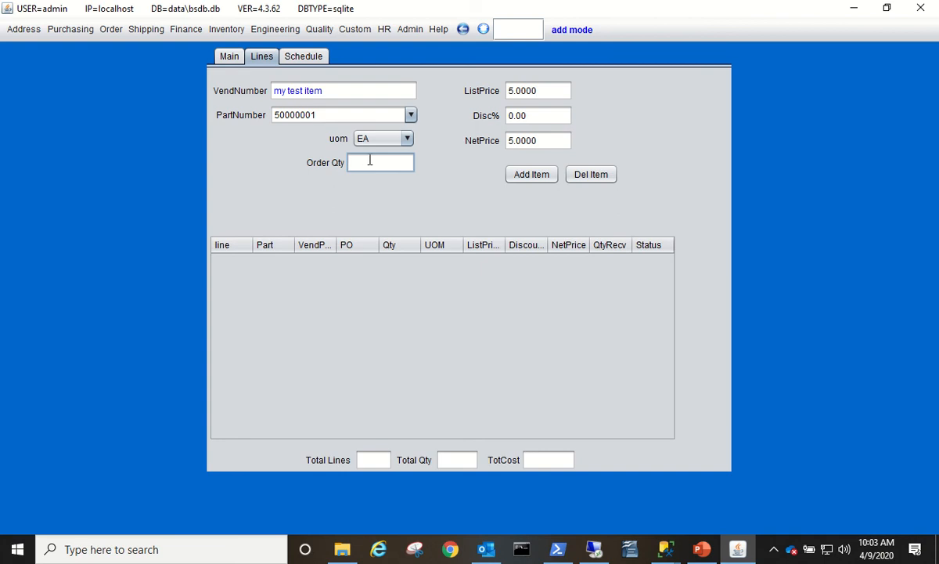
{"action": "type", "text": "5"}
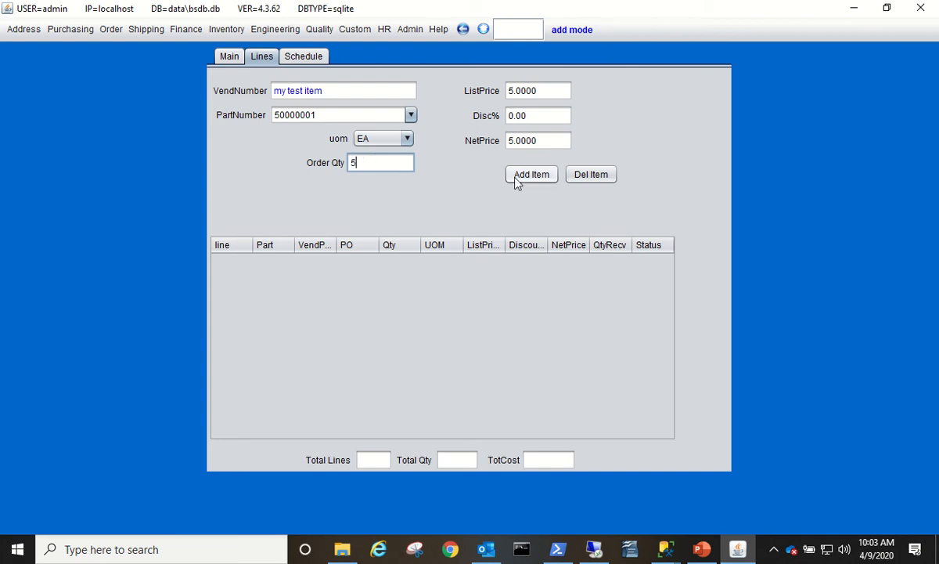
{"action": "key", "text": "BackSpace"}
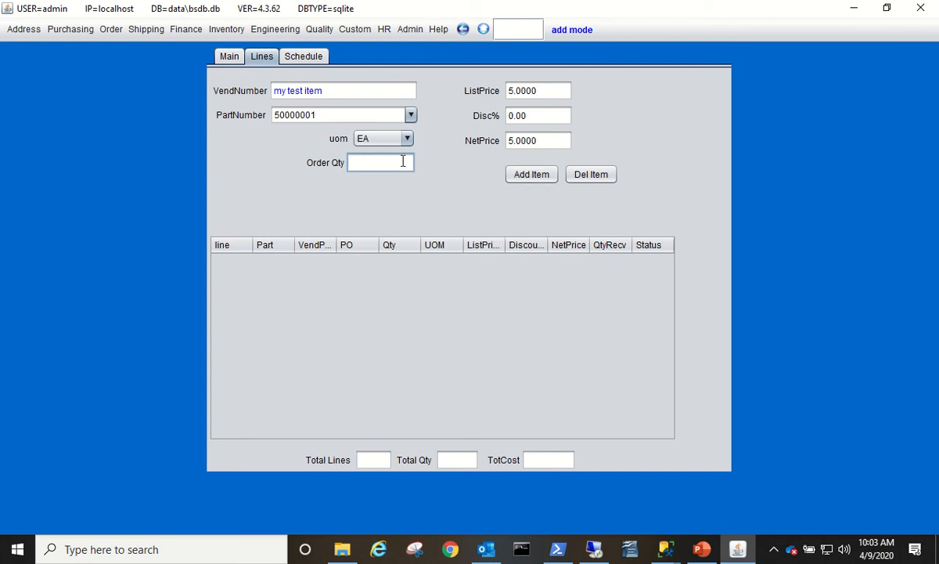
{"action": "type", "text": "10"}
{"action": "left_click", "coordinate": [543, 177]}
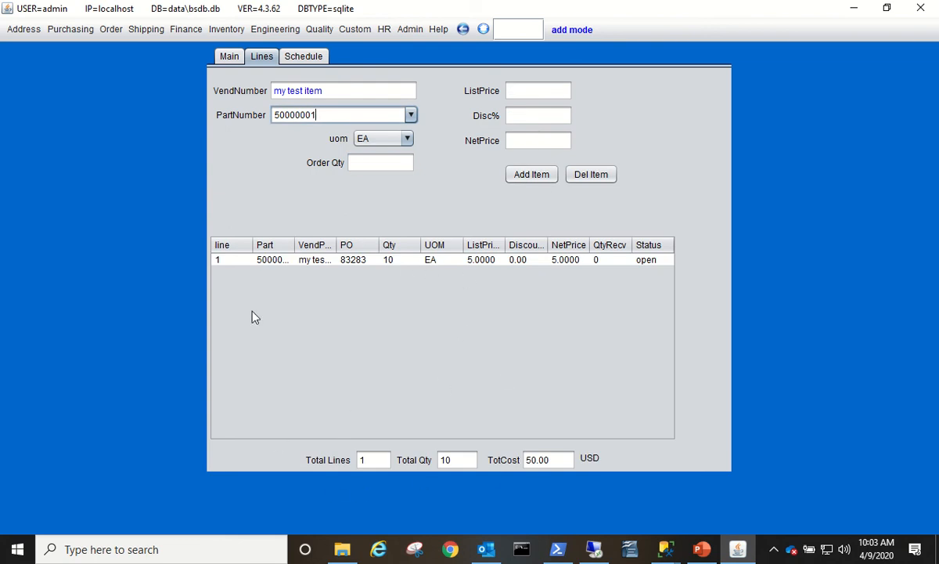
{"action": "left_click", "coordinate": [226, 58]}
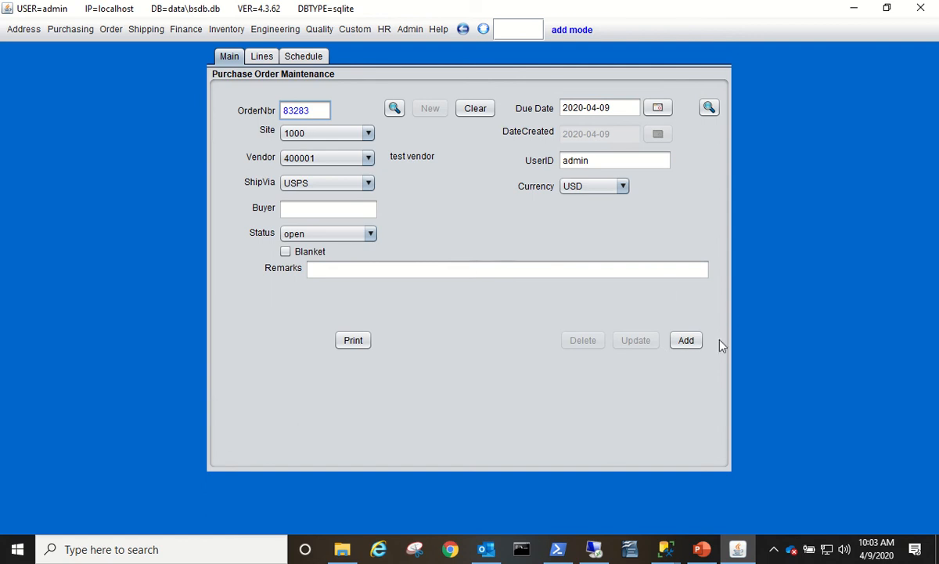
{"action": "left_click", "coordinate": [686, 341]}
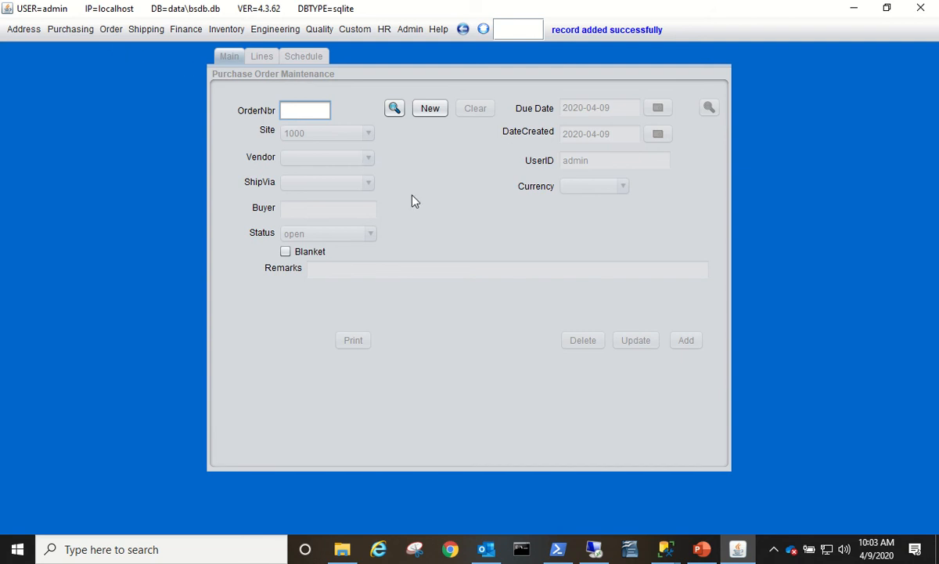
- List the purchase orders in Purchase Order Browse and open the test vendor's order
{"action": "left_click", "coordinate": [71, 29]}
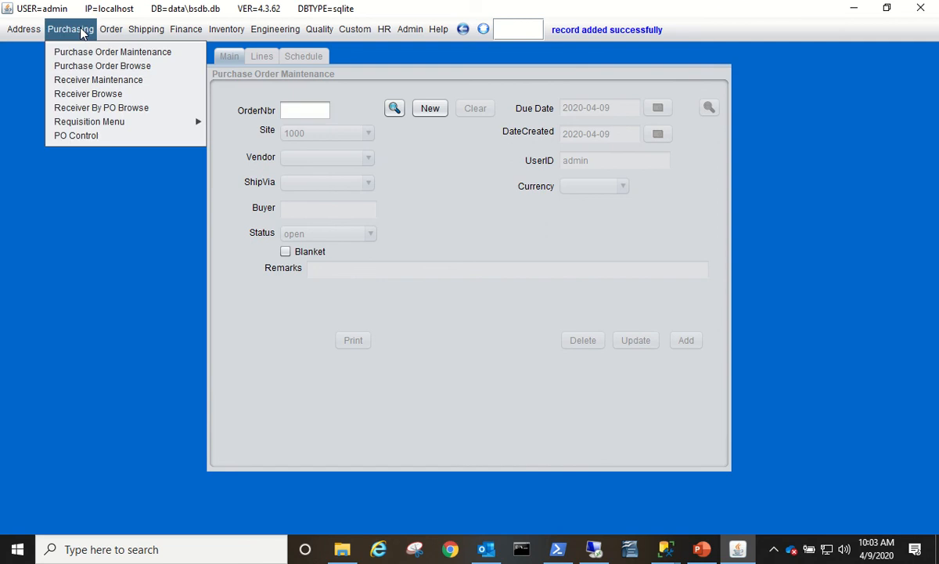
{"action": "left_click", "coordinate": [78, 66]}
{"action": "left_click", "coordinate": [399, 81]}
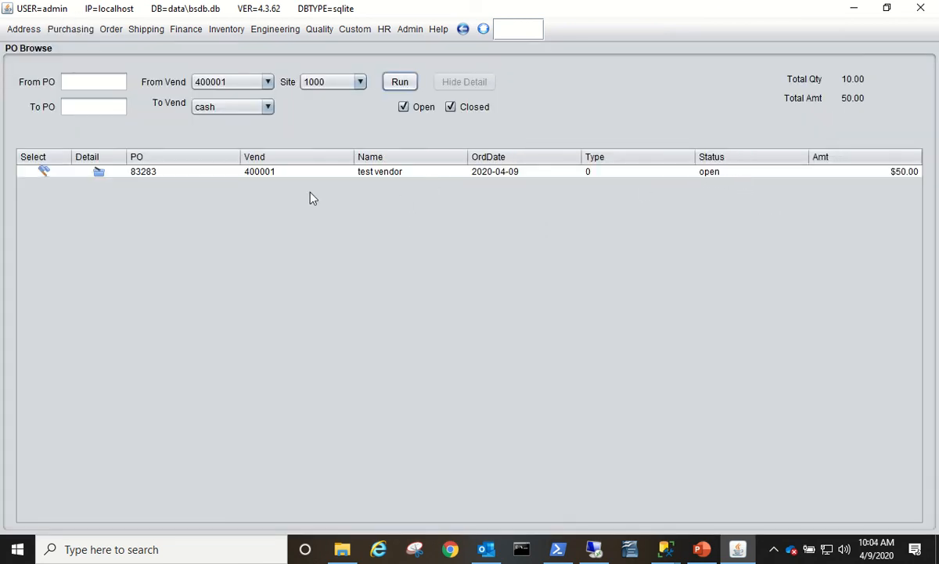
{"action": "left_click", "coordinate": [44, 173]}
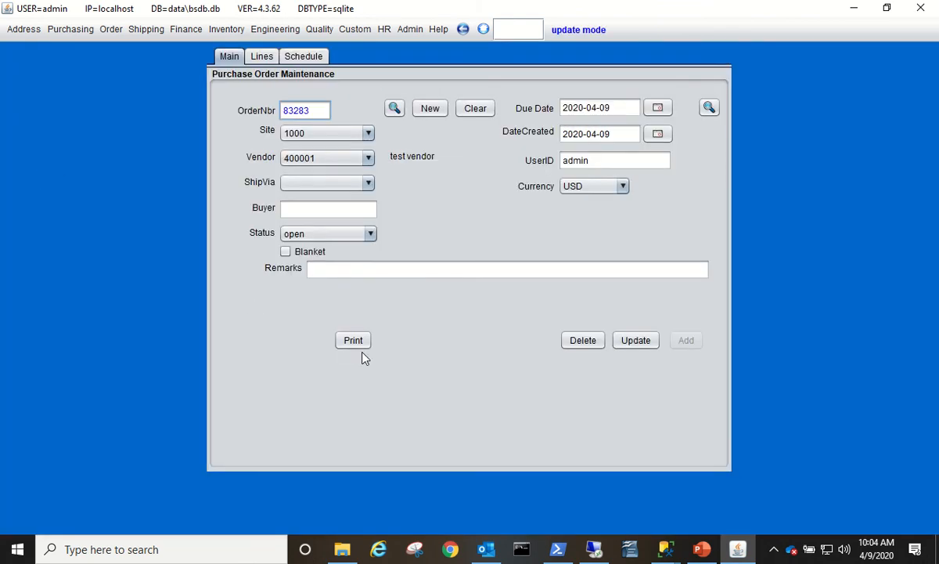
- Generate the printable version of the purchase order, review it in the viewer, and close the viewer
{"action": "left_click", "coordinate": [355, 340]}
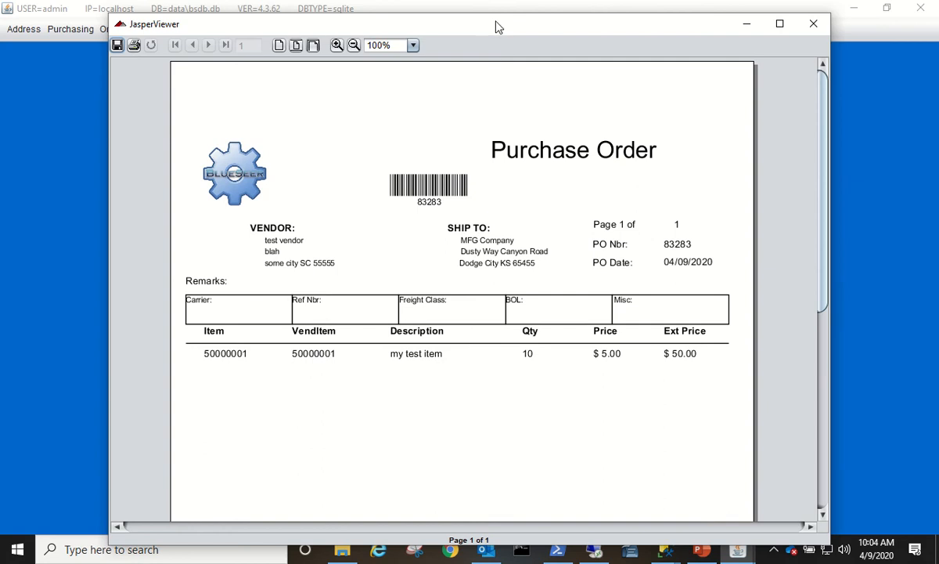
{"action": "left_click_drag", "start_coordinate": [497, 26], "coordinate": [480, 17]}
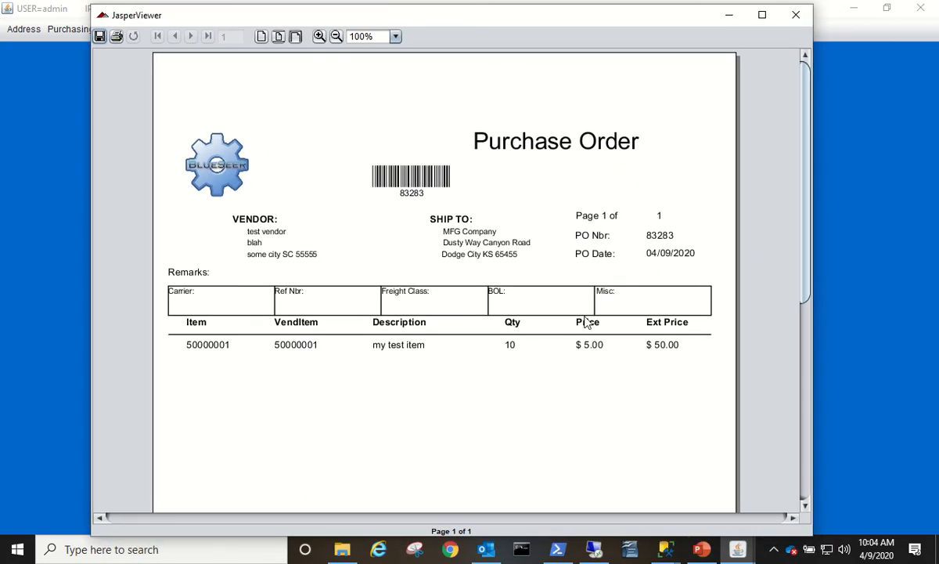
{"action": "left_click", "coordinate": [796, 14]}
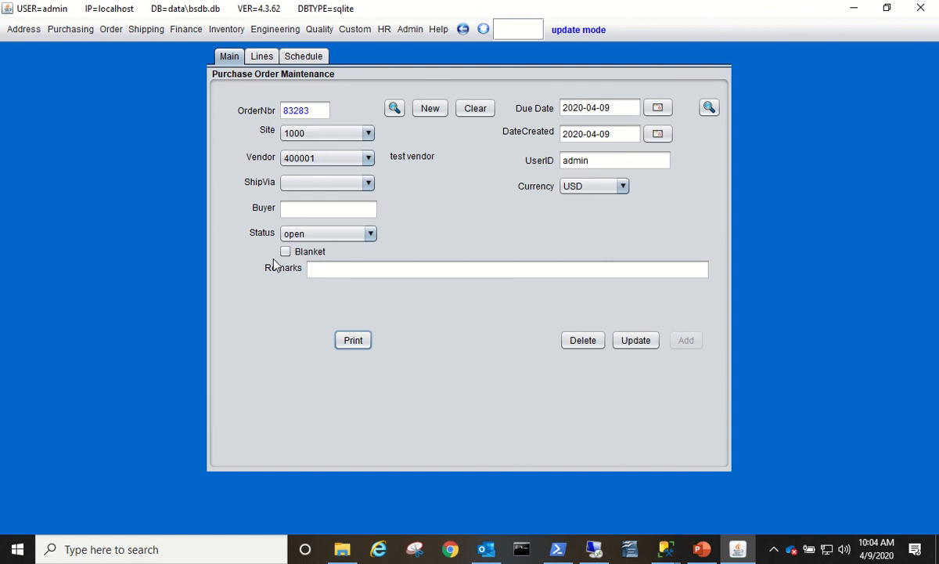
- Start a new receiver in Receiver Maintenance for the test vendor and select that vendor's purchase order
{"action": "left_click", "coordinate": [70, 30]}
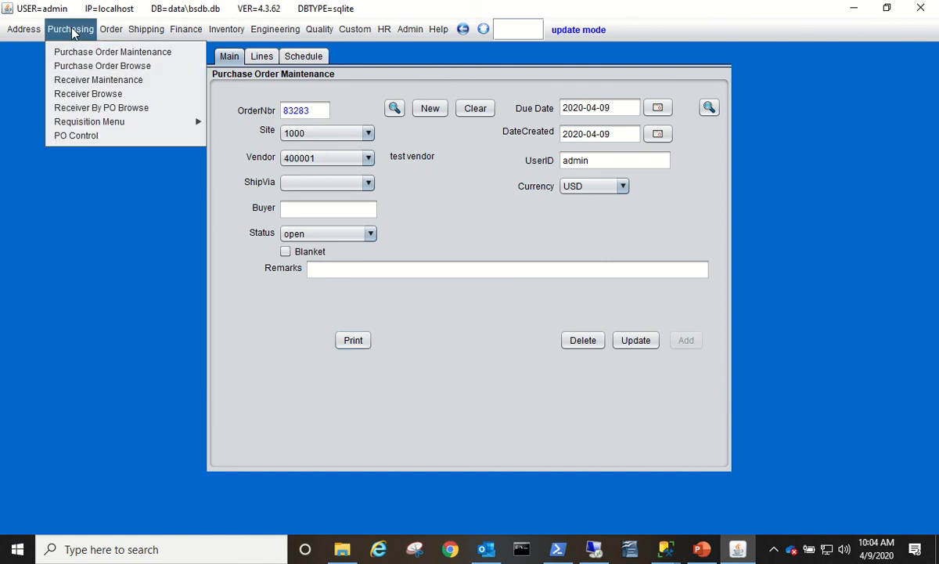
{"action": "left_click", "coordinate": [90, 79]}
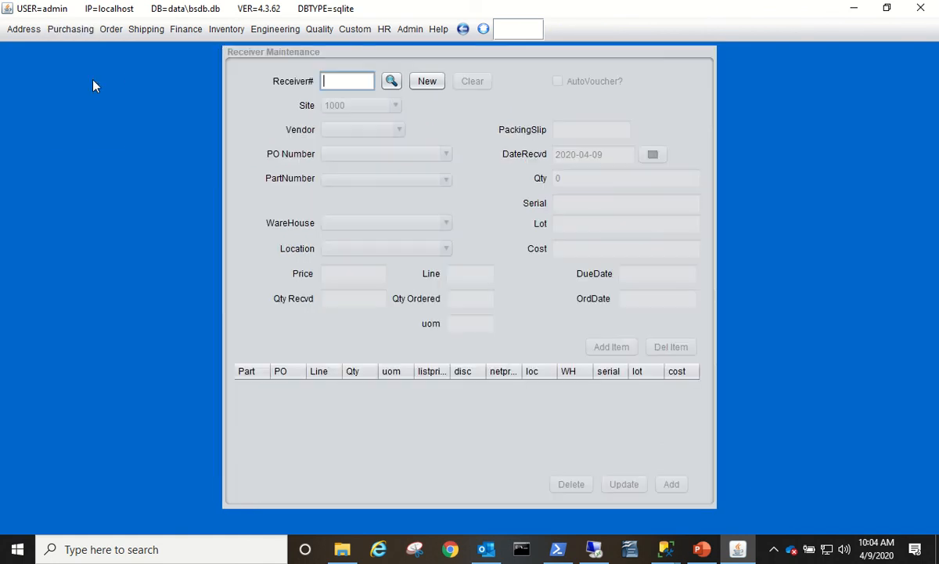
{"action": "left_click", "coordinate": [428, 80]}
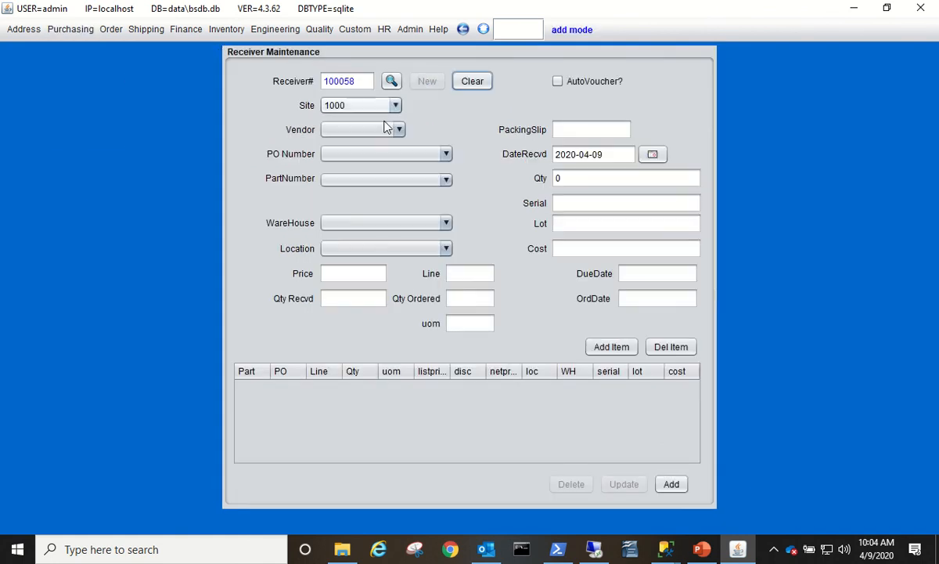
{"action": "left_click", "coordinate": [381, 130]}
{"action": "left_click", "coordinate": [371, 160]}
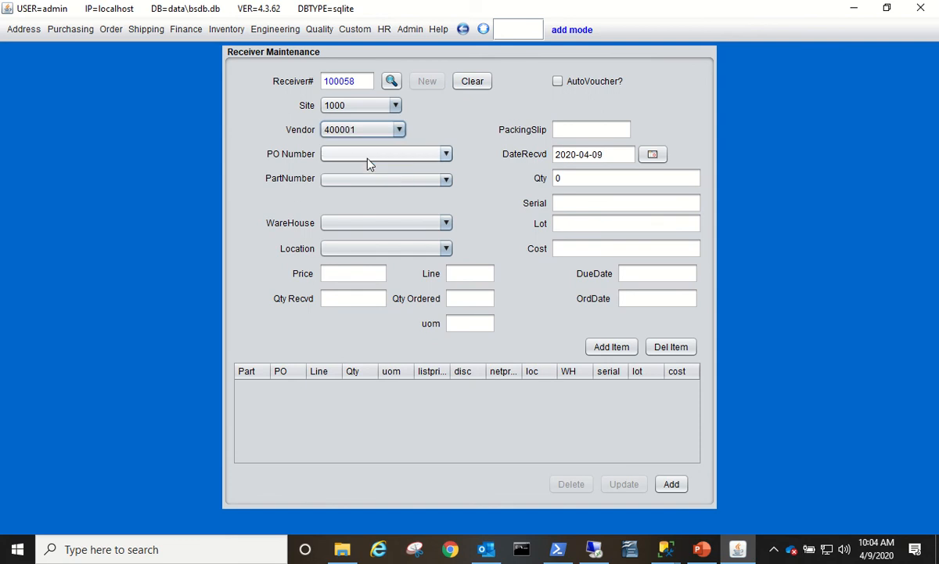
{"action": "left_click", "coordinate": [372, 159]}
{"action": "left_click", "coordinate": [359, 186]}
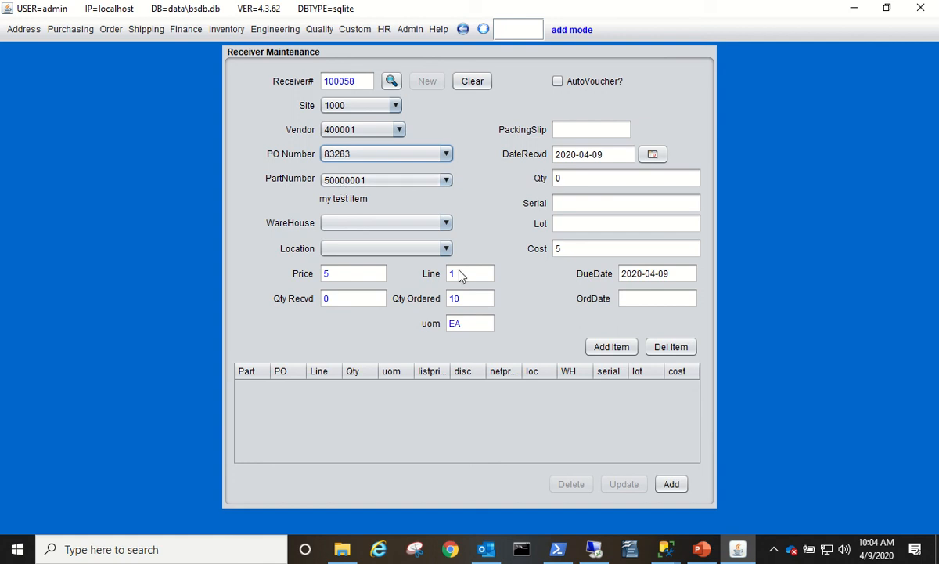
- Set the packing slip to 12345 and the received quantity to 10, add the item line, and save the receiver
{"action": "left_click", "coordinate": [580, 130]}
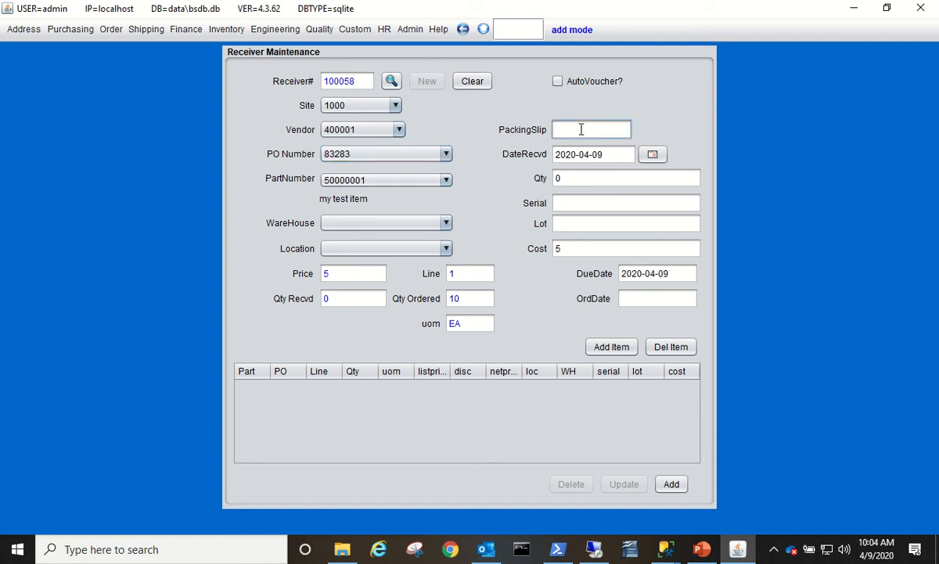
{"action": "type", "text": "12345"}
{"action": "left_click", "coordinate": [570, 178]}
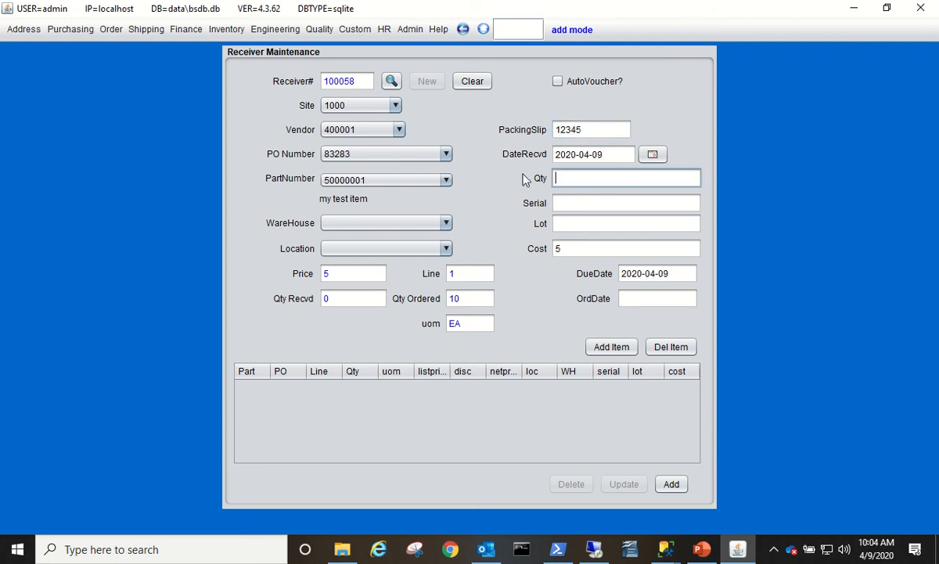
{"action": "type", "text": "5"}
{"action": "key", "text": "BackSpace"}
{"action": "type", "text": "10"}
{"action": "left_click", "coordinate": [611, 347]}
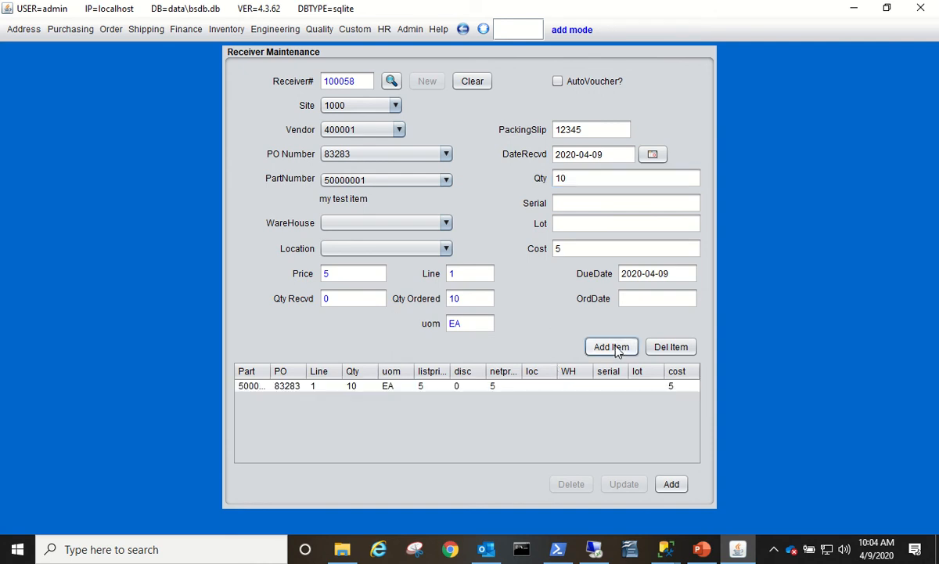
{"action": "left_click", "coordinate": [672, 484]}
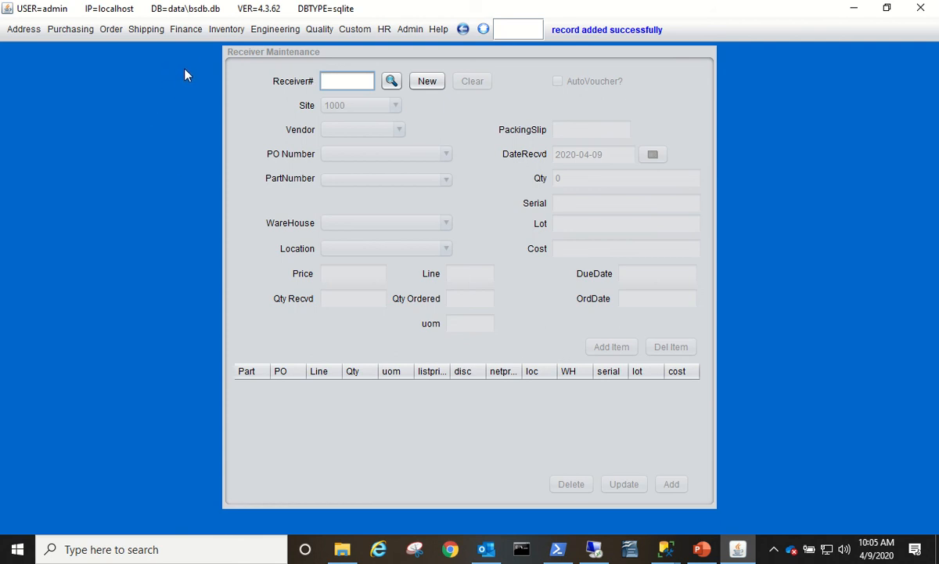
- Start a new Receipt voucher in Voucher Maintenance and select the test vendor, its purchase order and the matching receiver
{"action": "left_click", "coordinate": [186, 30]}
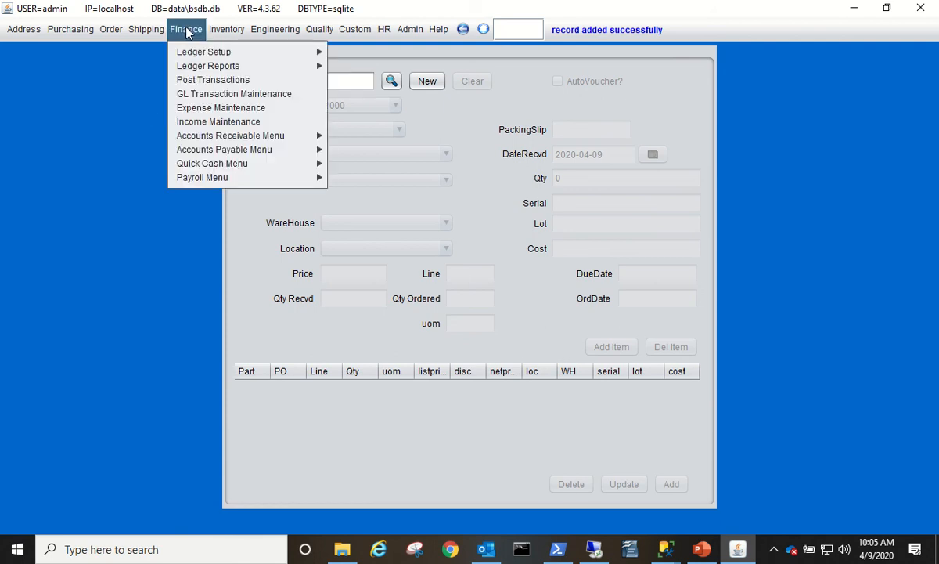
{"action": "mouse_move", "coordinate": [252, 150]}
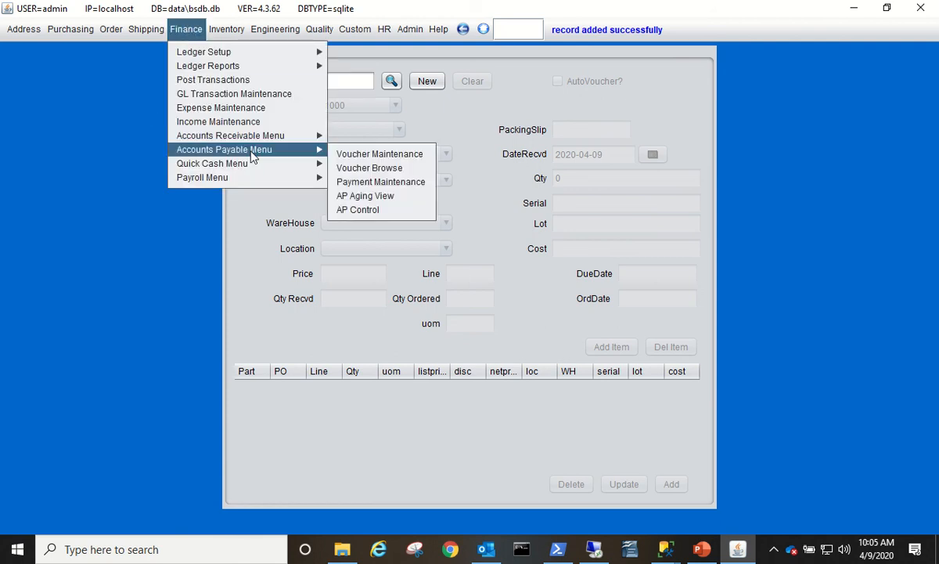
{"action": "left_click", "coordinate": [373, 156]}
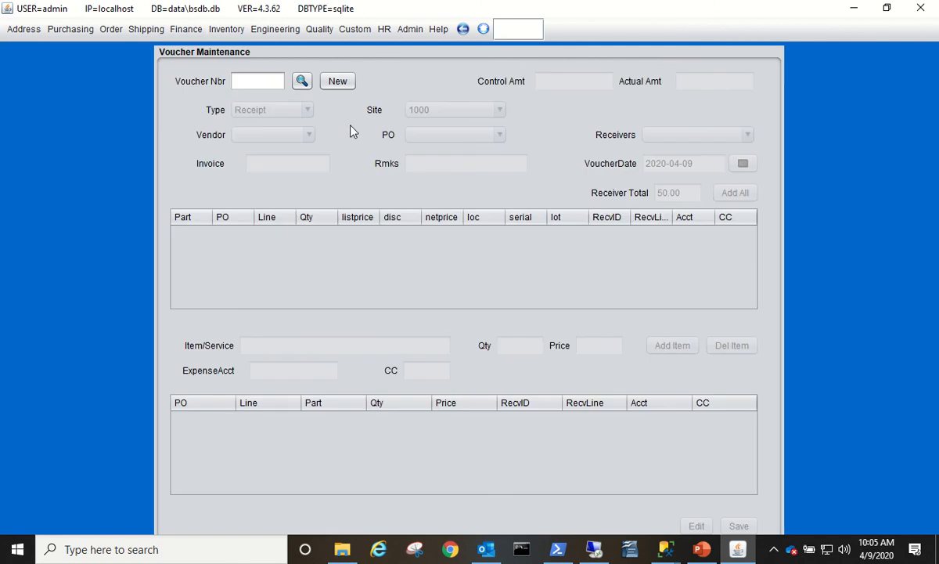
{"action": "left_click", "coordinate": [336, 82]}
{"action": "left_click", "coordinate": [290, 134]}
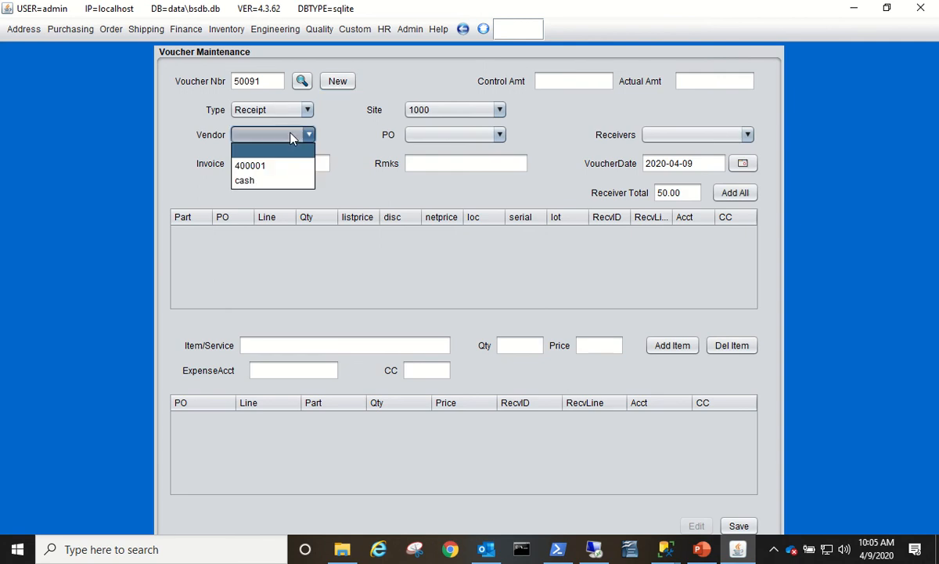
{"action": "left_click", "coordinate": [266, 166]}
{"action": "left_click", "coordinate": [452, 134]}
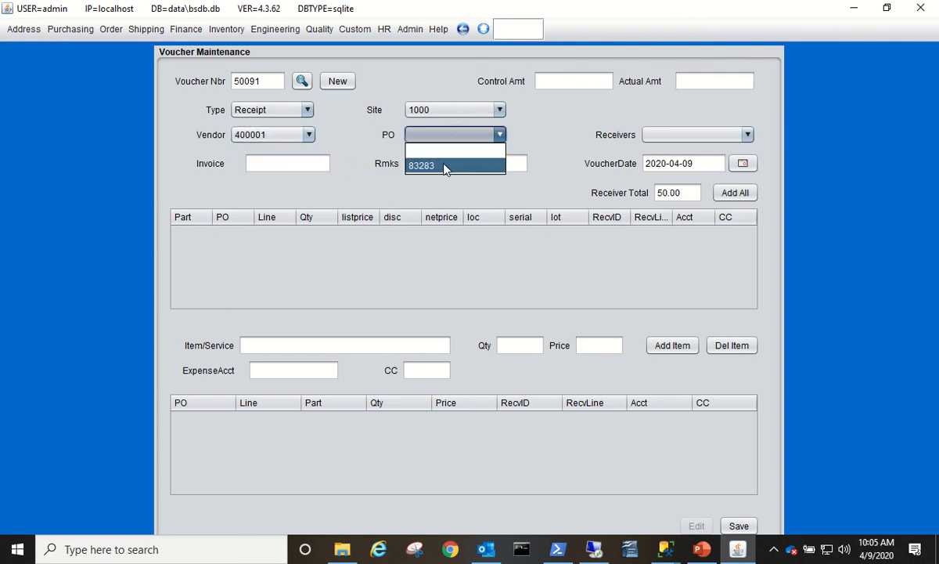
{"action": "left_click", "coordinate": [444, 165]}
{"action": "left_click", "coordinate": [664, 137]}
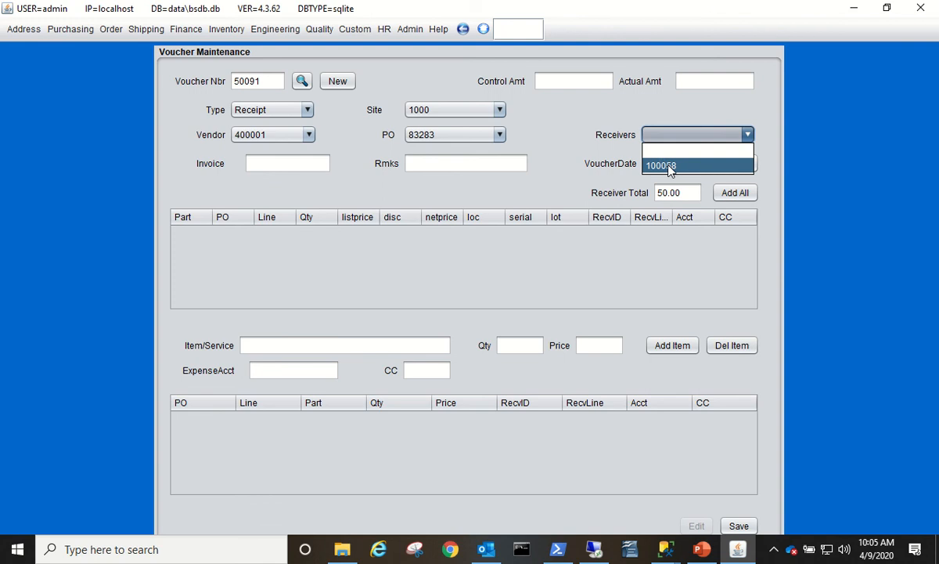
{"action": "left_click", "coordinate": [670, 168]}
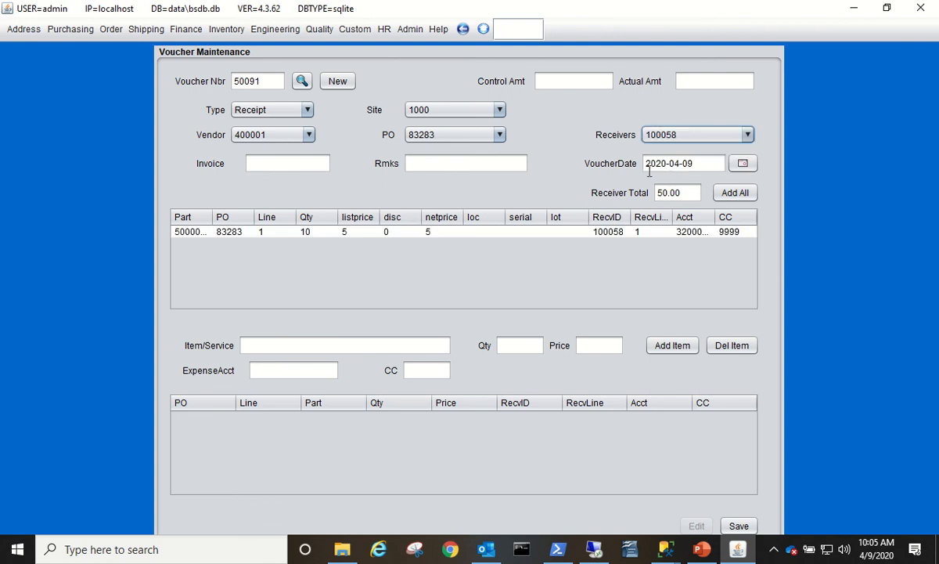
- Set the voucher's invoice to 33333 and its control amount to 50.00
{"action": "left_click", "coordinate": [264, 161]}
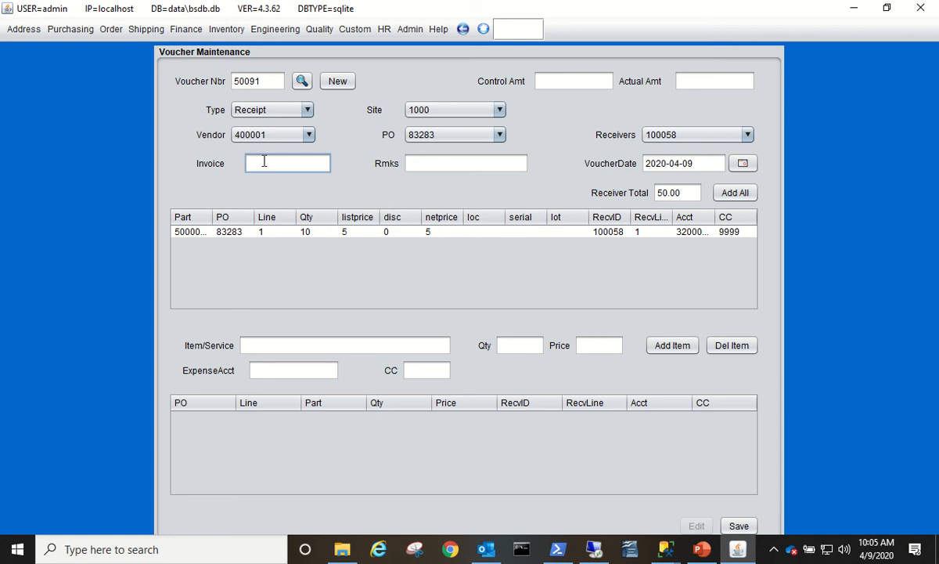
{"action": "type", "text": "33333"}
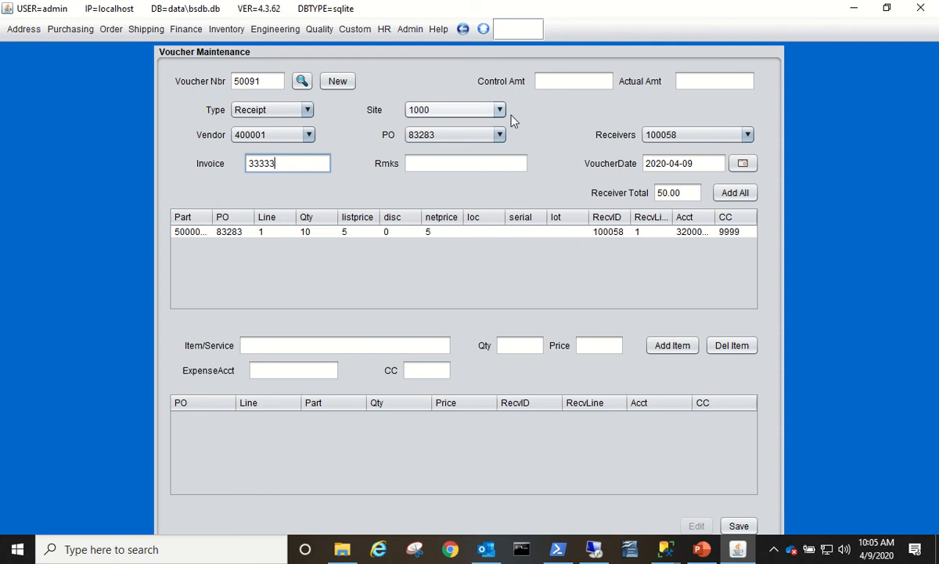
{"action": "left_click", "coordinate": [569, 82]}
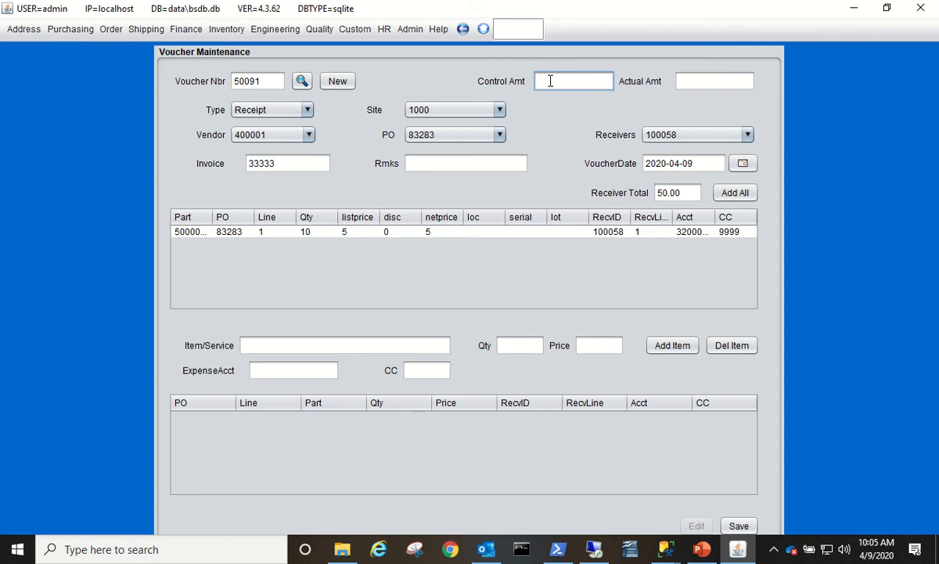
{"action": "type", "text": "50.00"}
- Add the received item line to the voucher and save the voucher
{"action": "left_click", "coordinate": [553, 233]}
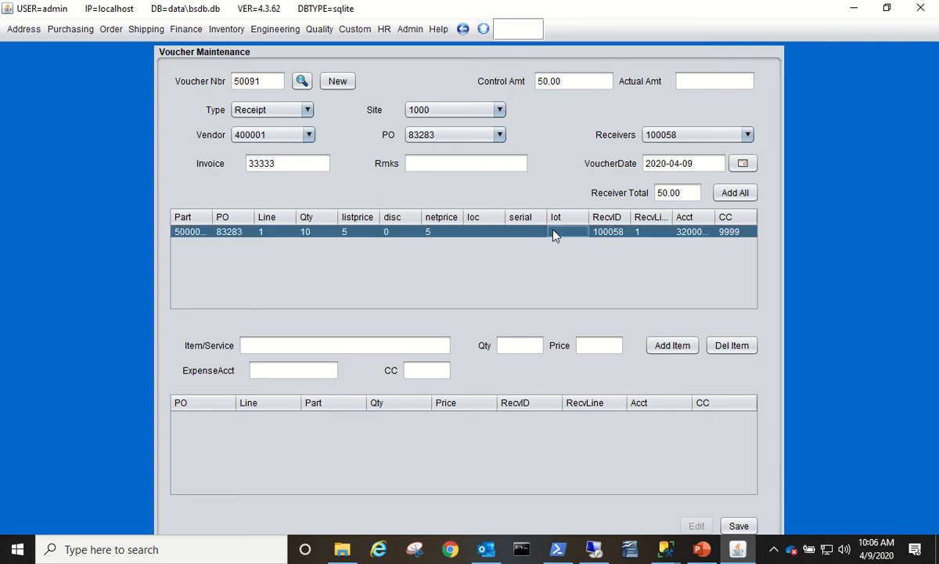
{"action": "left_click", "coordinate": [690, 348]}
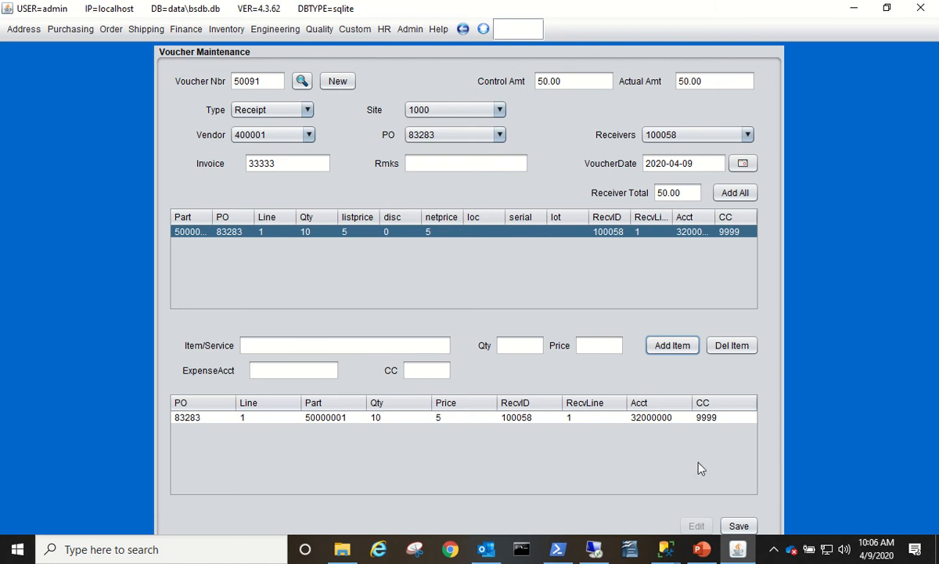
{"action": "left_click", "coordinate": [739, 526]}
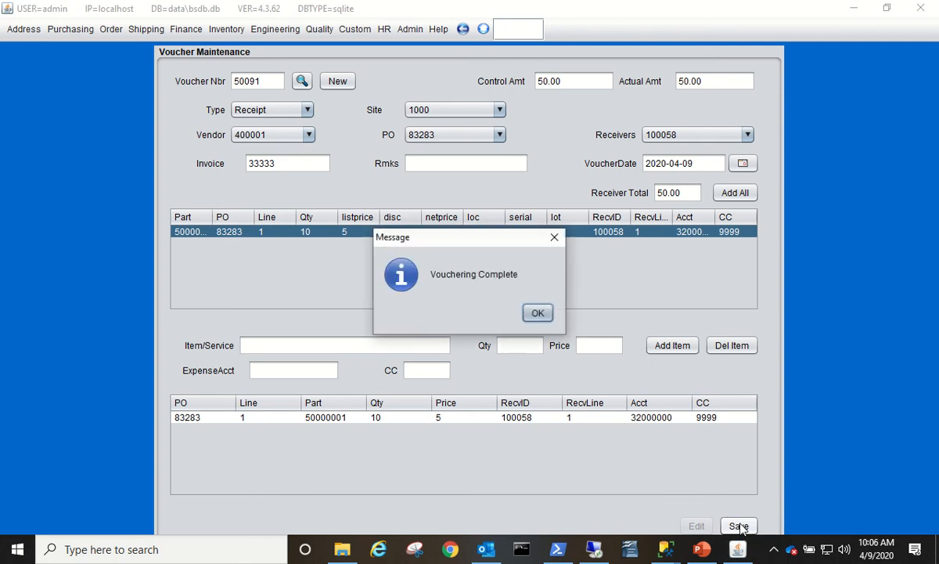
{"action": "left_click", "coordinate": [538, 313]}
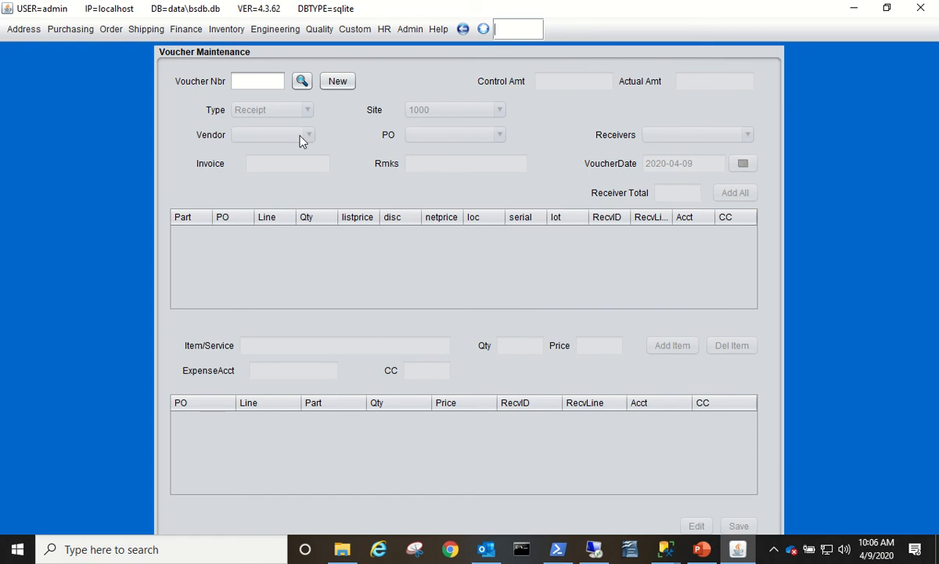
- Look up "my test item" in the item master and check its quantity on hand and recent inventory transactions
{"action": "left_click", "coordinate": [221, 30]}
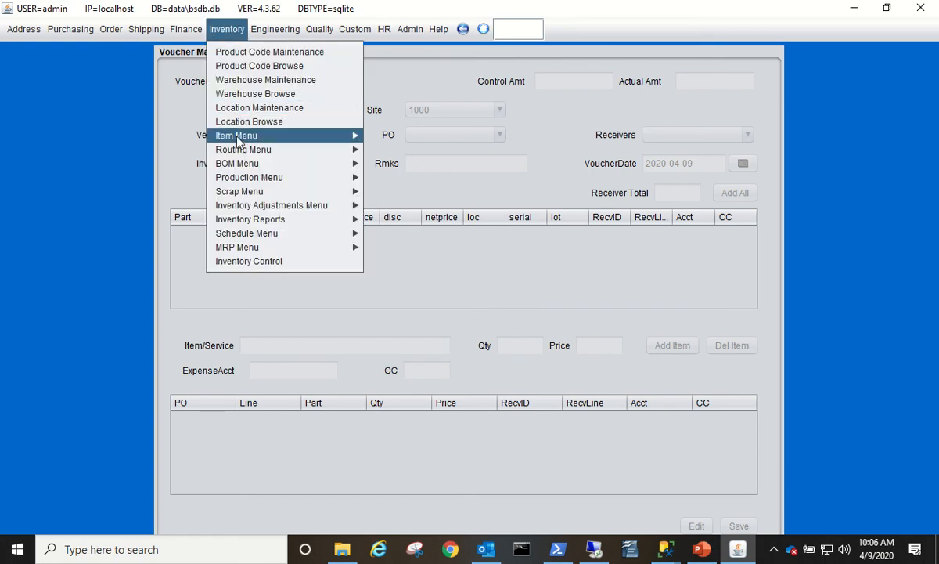
{"action": "mouse_move", "coordinate": [241, 143]}
{"action": "left_click", "coordinate": [382, 141]}
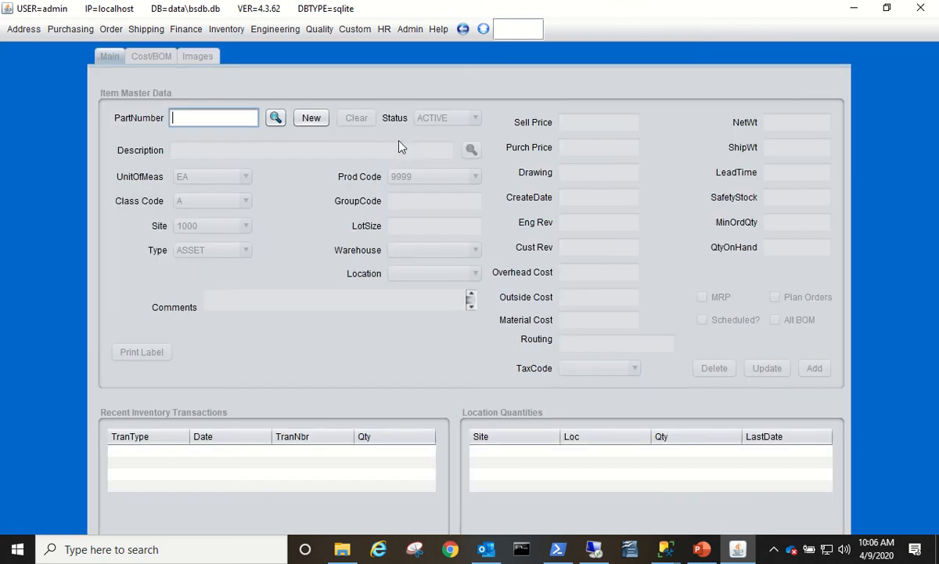
{"action": "left_click", "coordinate": [275, 119]}
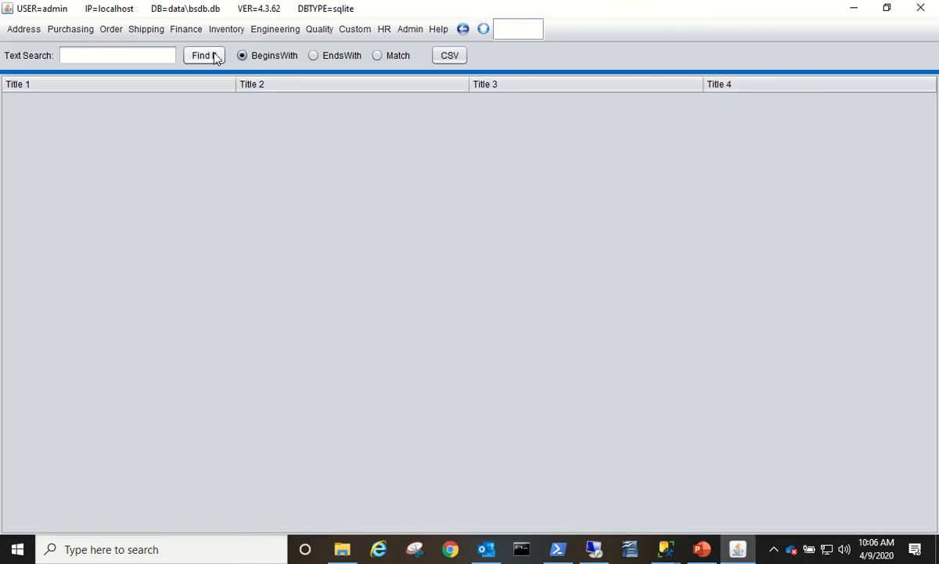
{"action": "left_click", "coordinate": [205, 56]}
{"action": "left_click", "coordinate": [26, 98]}
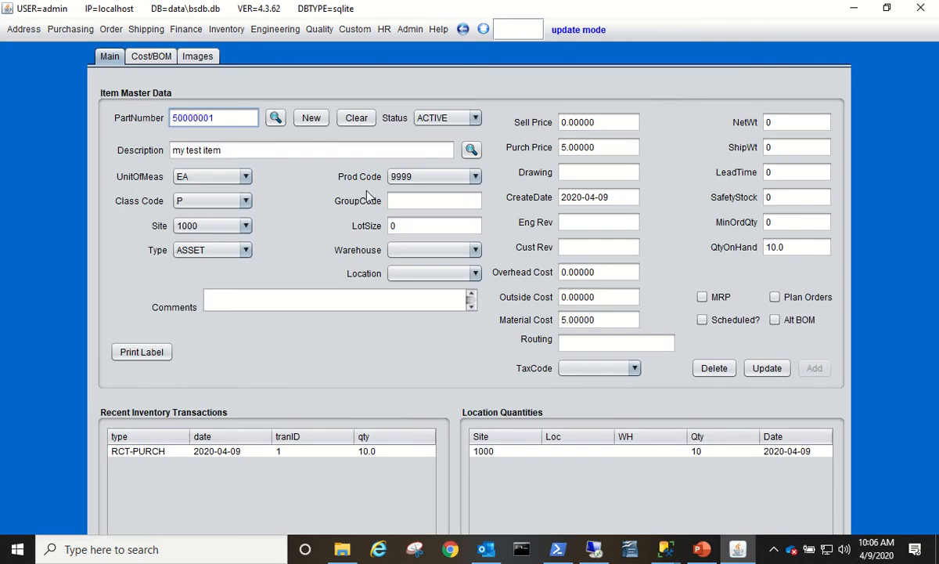
{"action": "left_click", "coordinate": [789, 251]}
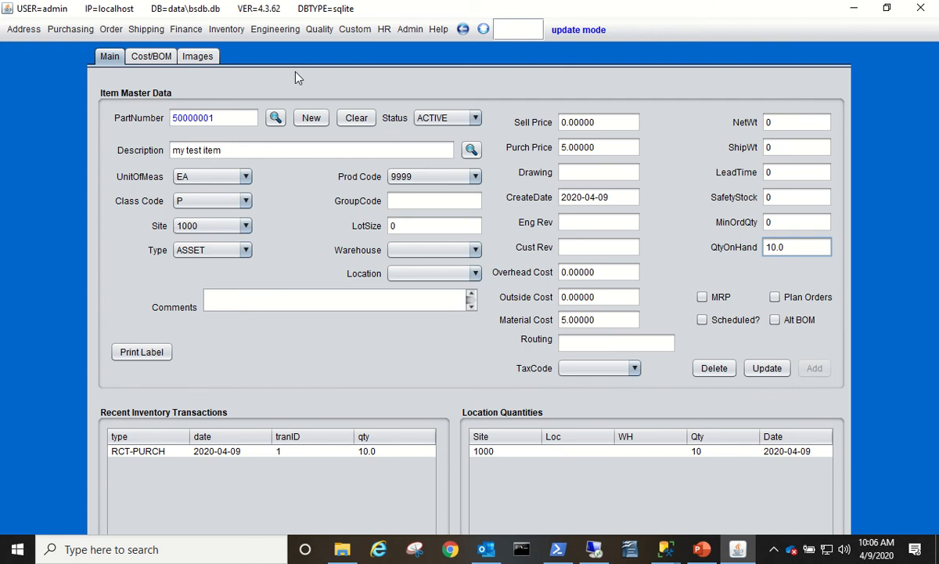
- Review the Unposted Transactions ledger report for the receipt and voucher entries
{"action": "left_click", "coordinate": [181, 31]}
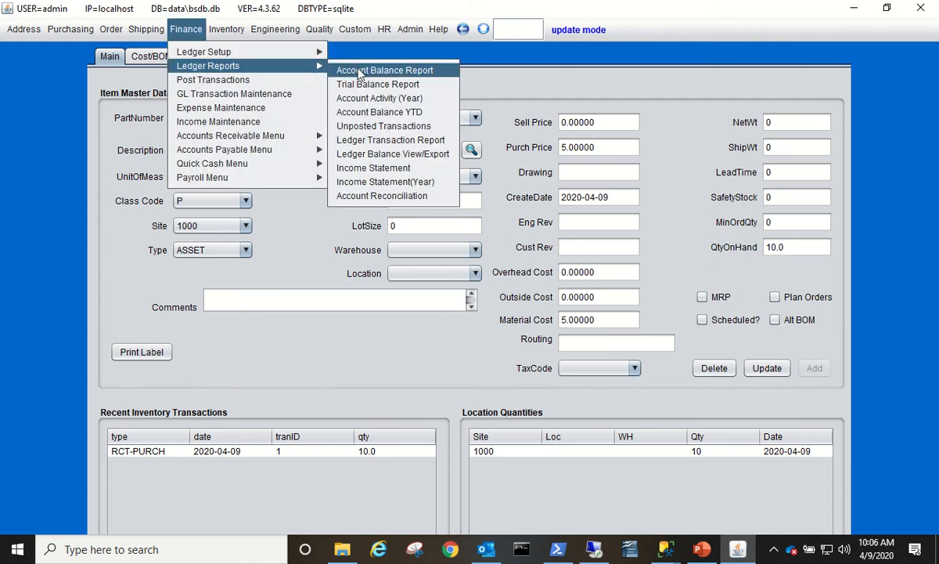
{"action": "mouse_move", "coordinate": [288, 67]}
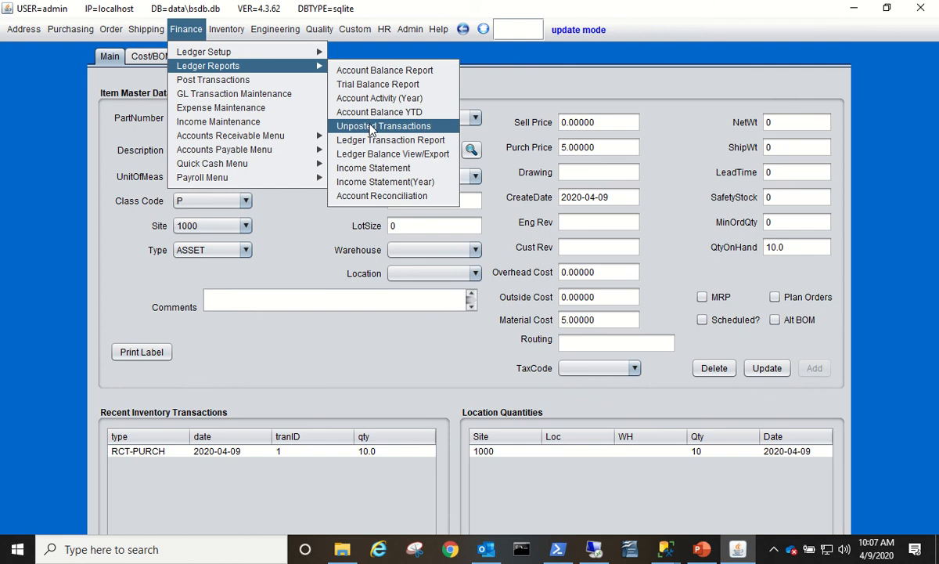
{"action": "left_click", "coordinate": [341, 125]}
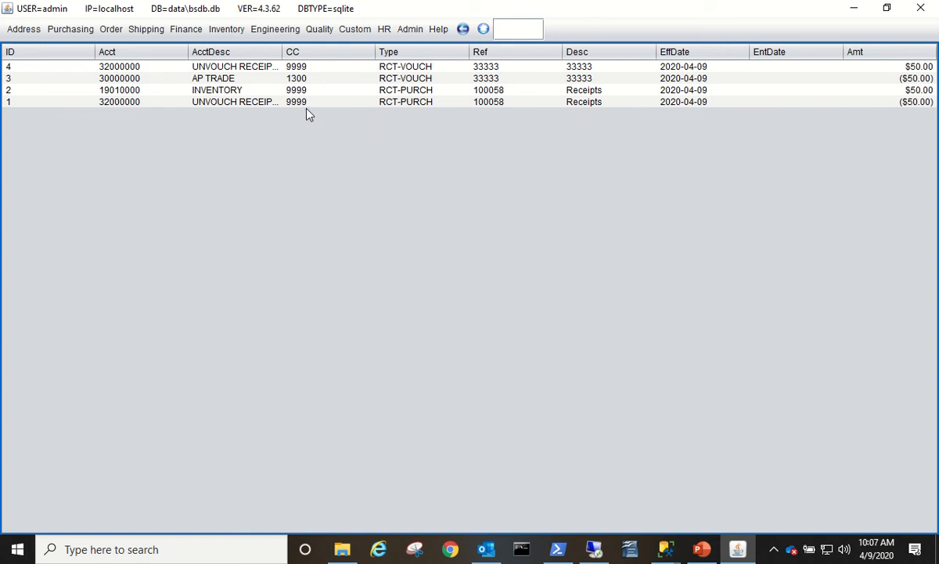
- Get the count of unposted transactions in Post Ledger and post them to the general ledger
{"action": "left_click", "coordinate": [188, 31]}
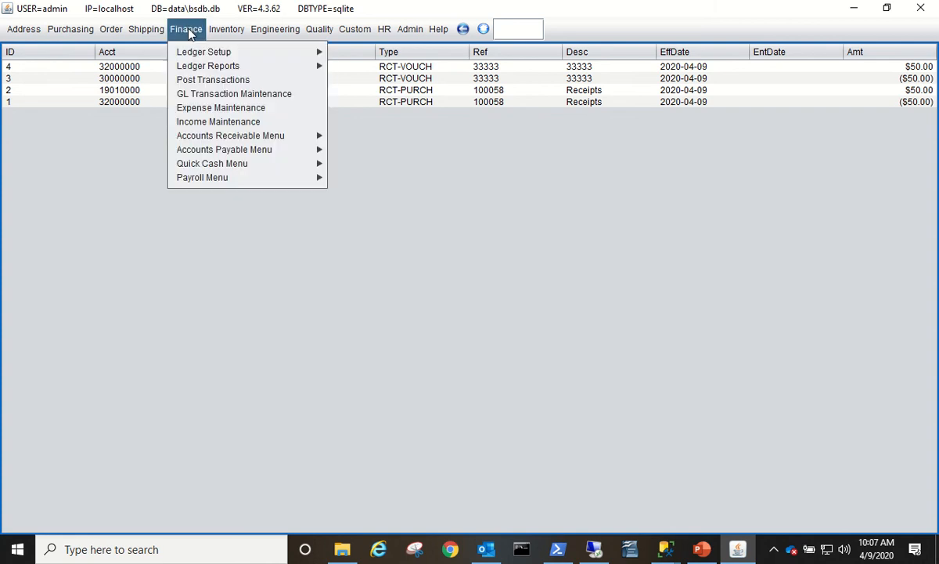
{"action": "left_click", "coordinate": [208, 81]}
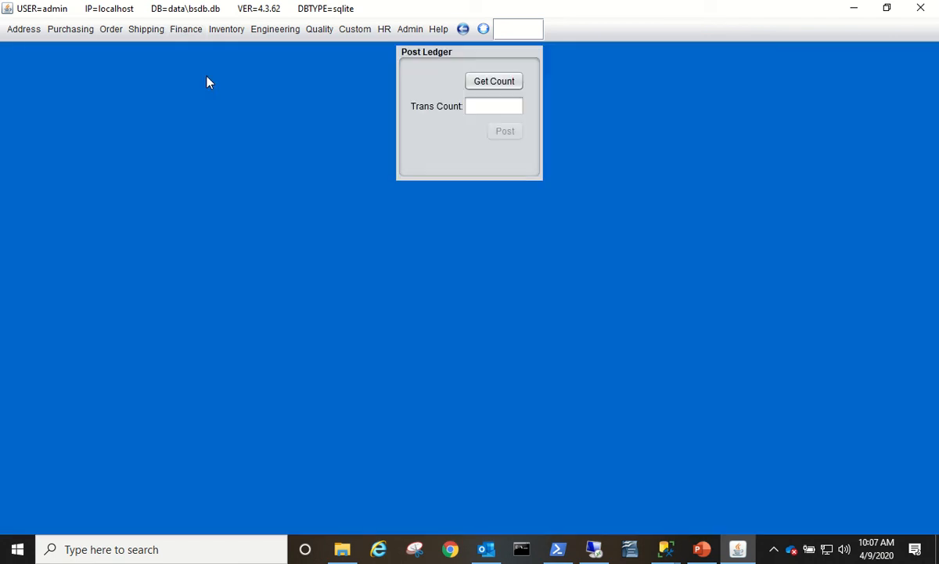
{"action": "left_click", "coordinate": [480, 85]}
{"action": "left_click", "coordinate": [505, 132]}
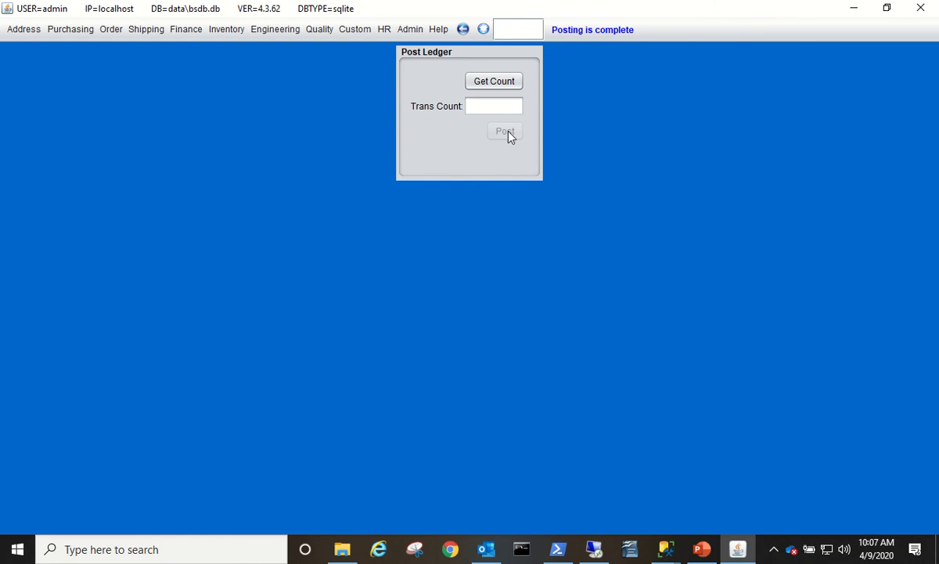
- Run the Account Balance Report for period 4 of 2020, accounts 10000000 to 90000000 at site 1000
{"action": "left_click", "coordinate": [180, 31]}
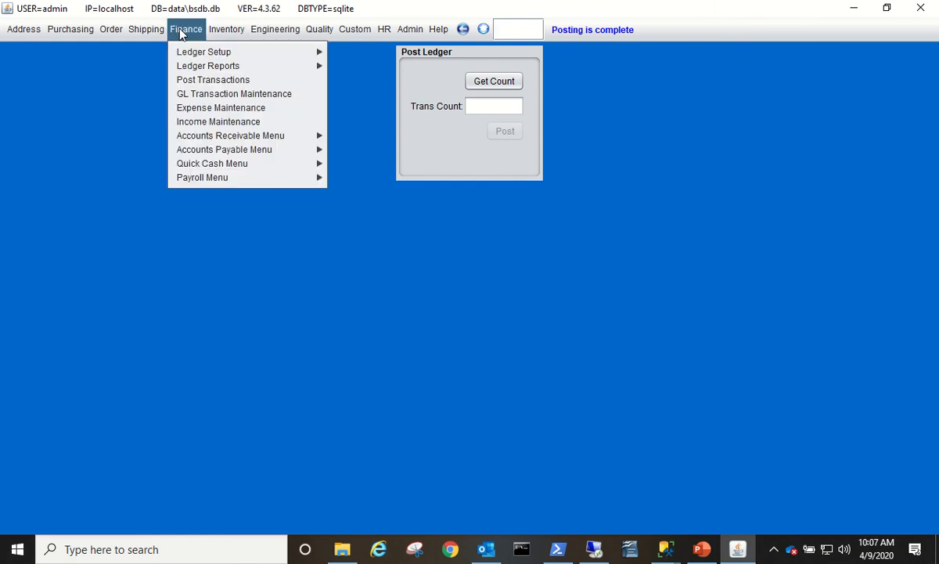
{"action": "mouse_move", "coordinate": [220, 53]}
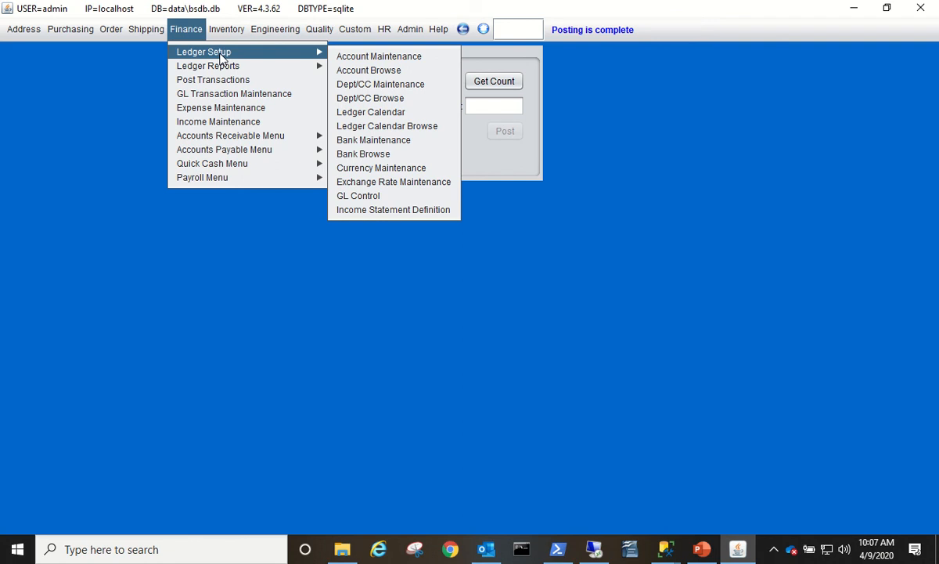
{"action": "mouse_move", "coordinate": [243, 64]}
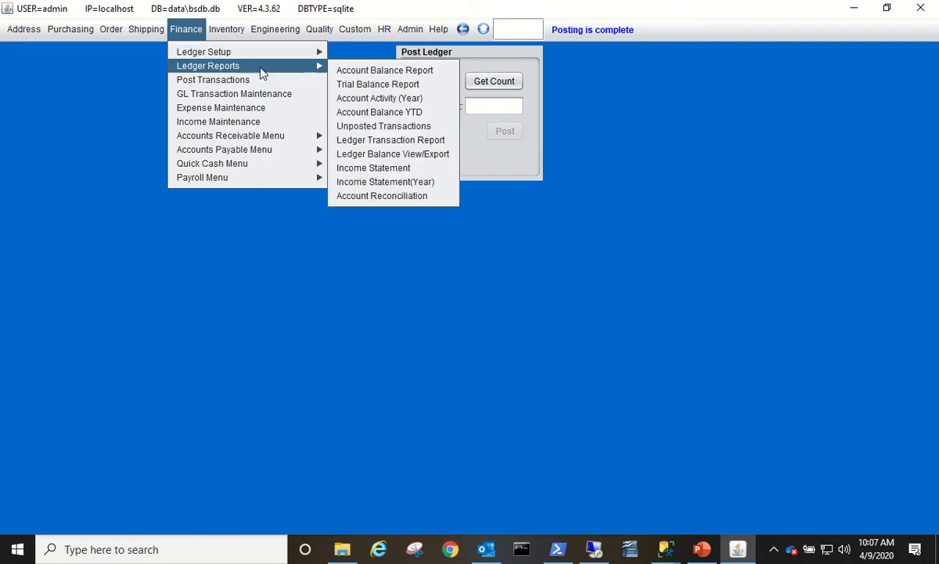
{"action": "left_click", "coordinate": [349, 71]}
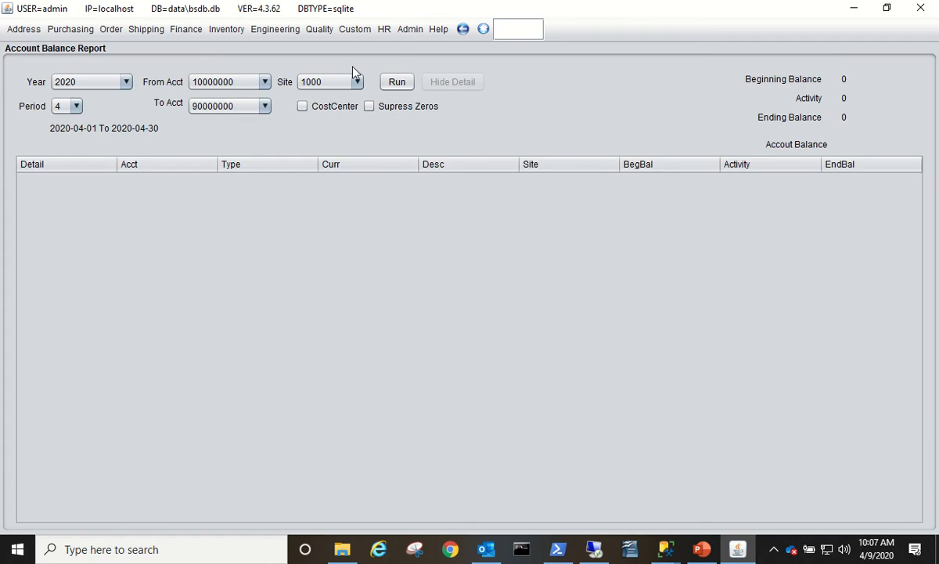
{"action": "left_click", "coordinate": [395, 84]}
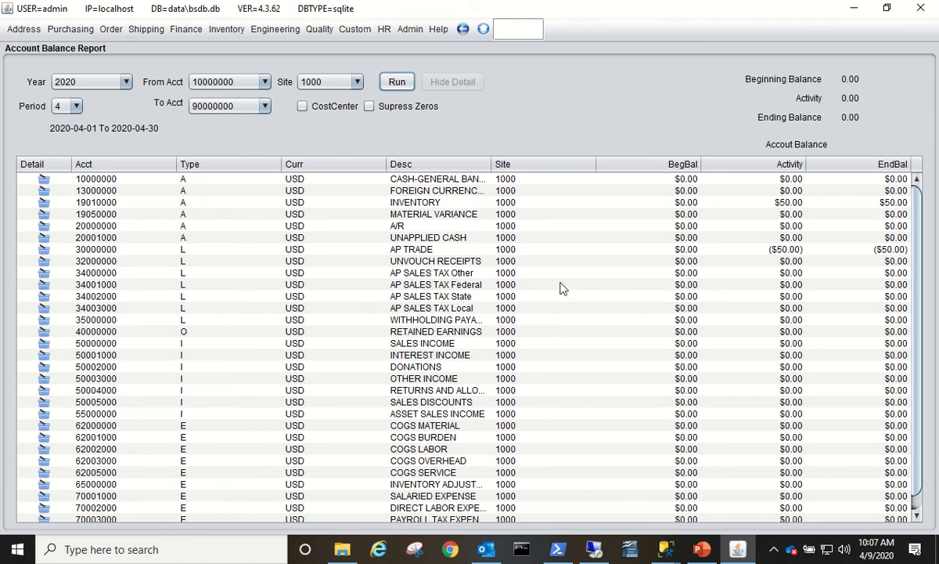
- Rerun the account balance report with zero balances suppressed, review it, and return to the home screen
{"action": "left_click", "coordinate": [369, 106]}
{"action": "left_click", "coordinate": [397, 82]}
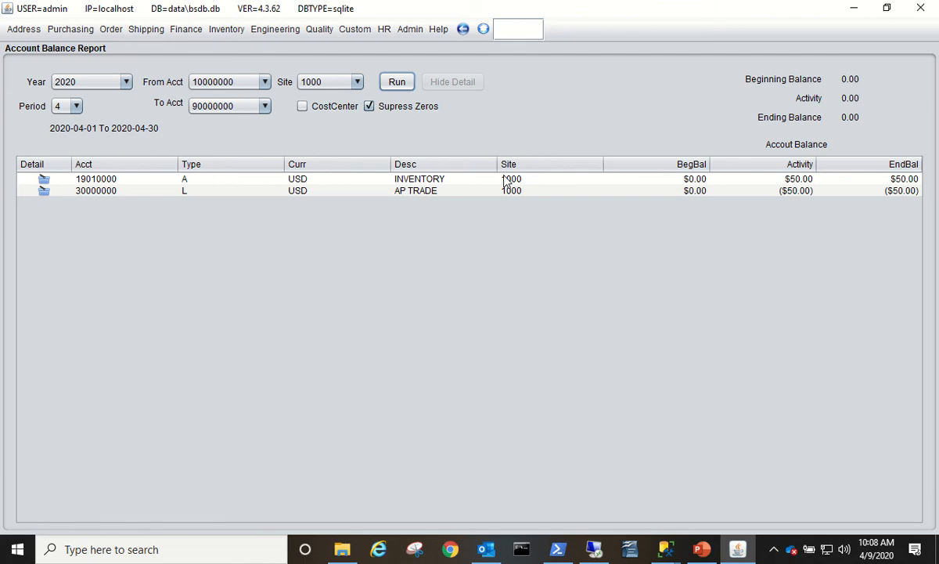
{"action": "mouse_move", "coordinate": [605, 3]}
{"action": "left_click", "coordinate": [482, 31]}
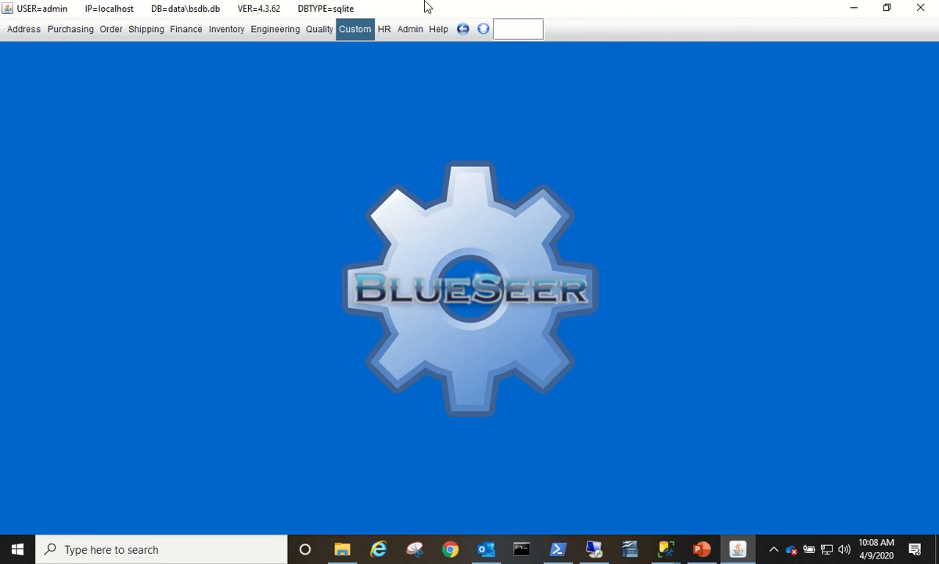